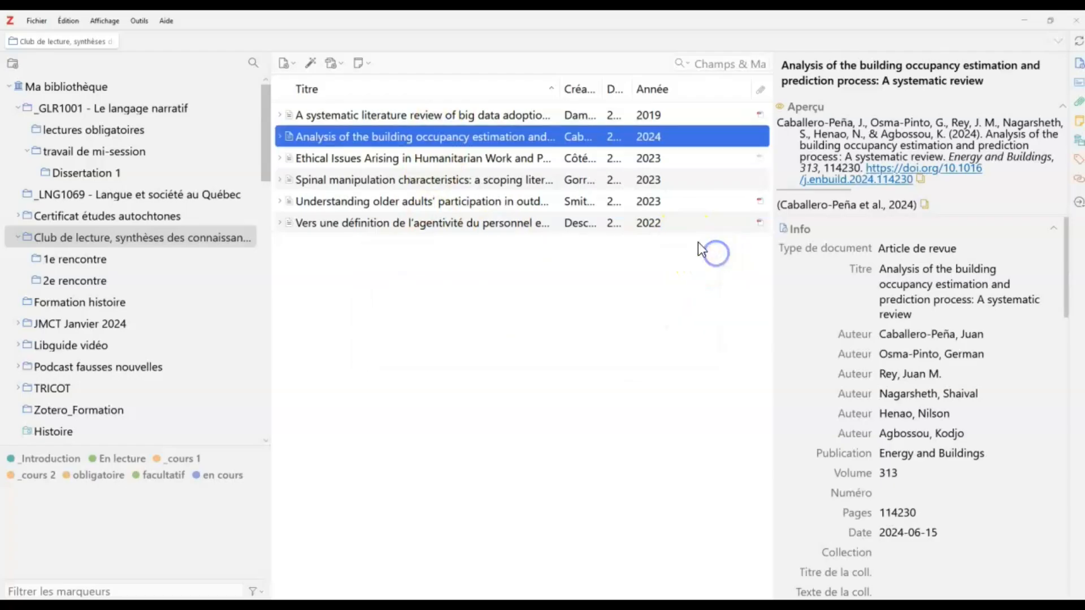
# Step: Select all six articles in the Club de lecture collection
pyautogui.click(524, 115)
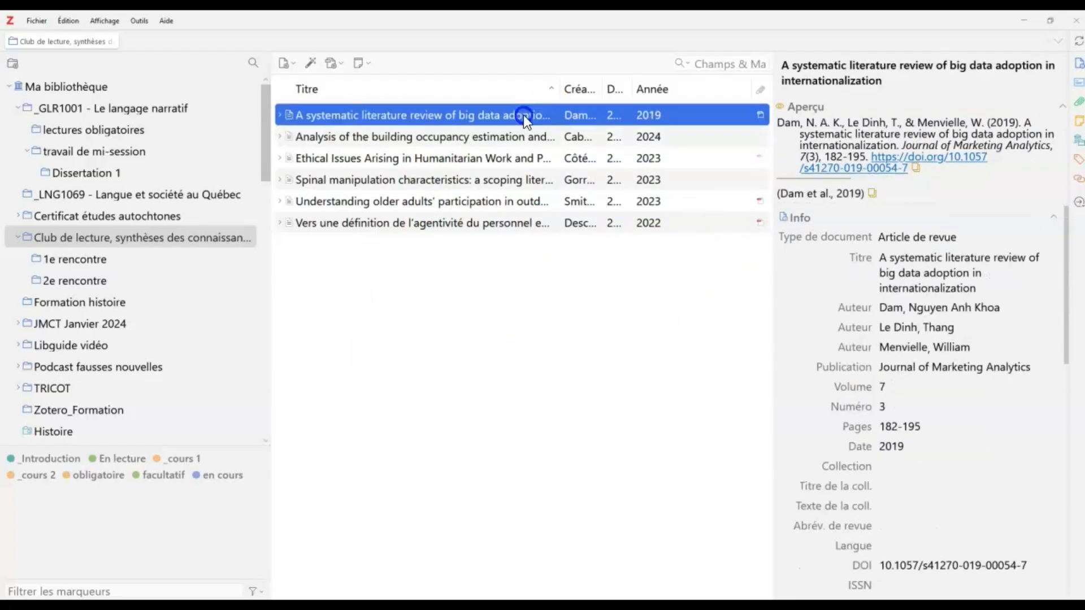
pyautogui.keyDown('shift'); pyautogui.click(466, 223); pyautogui.keyUp('shift')
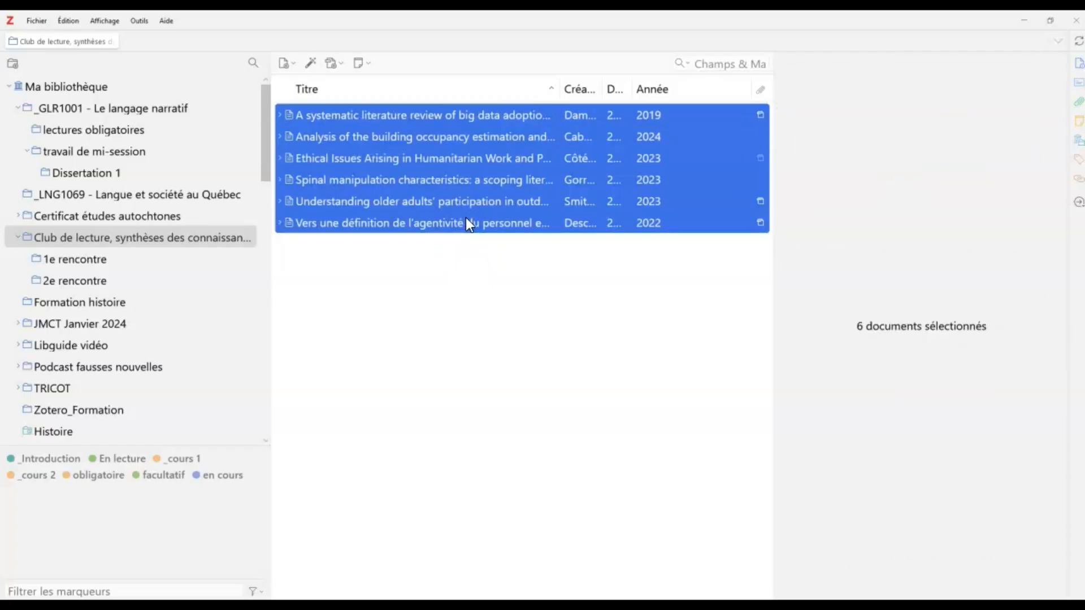
# Step: Start creating a bibliography from the selected articles, view the citation style manager, and close it
pyautogui.rightClick(467, 223)
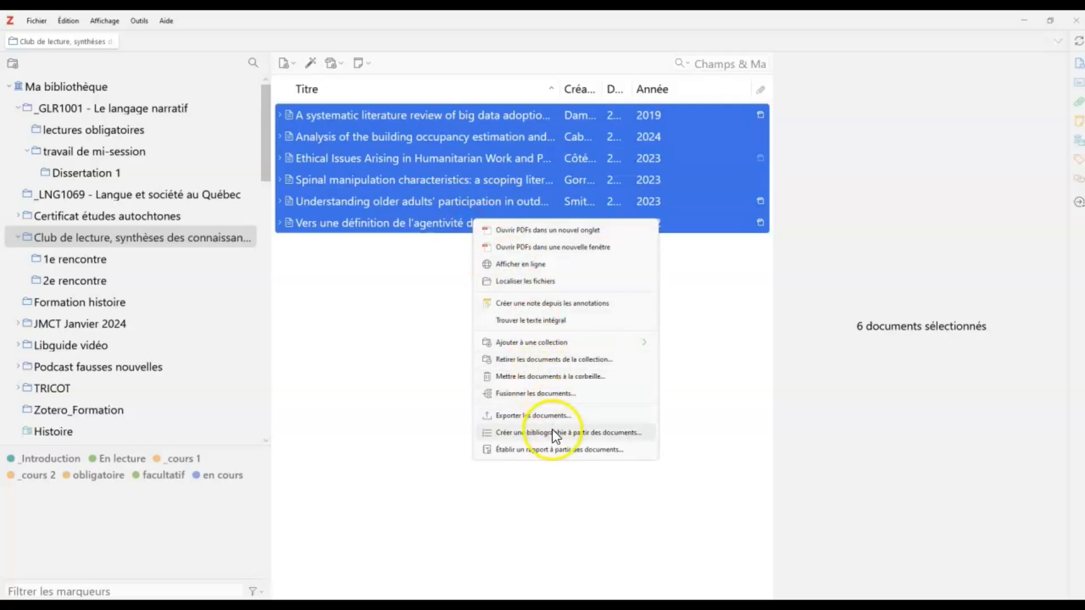
pyautogui.click(608, 433)
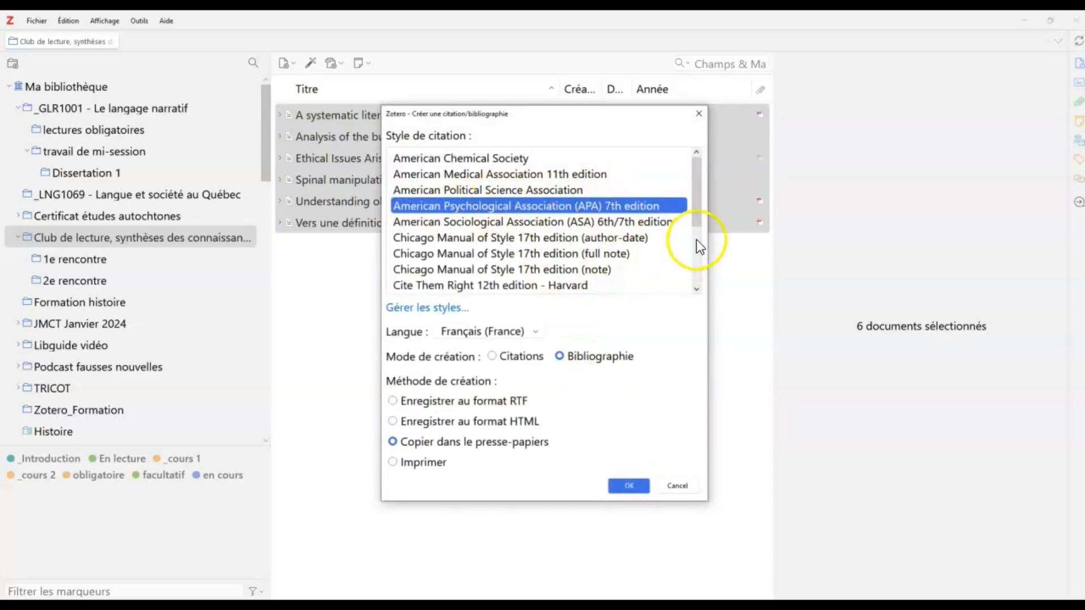
pyautogui.click(415, 308)
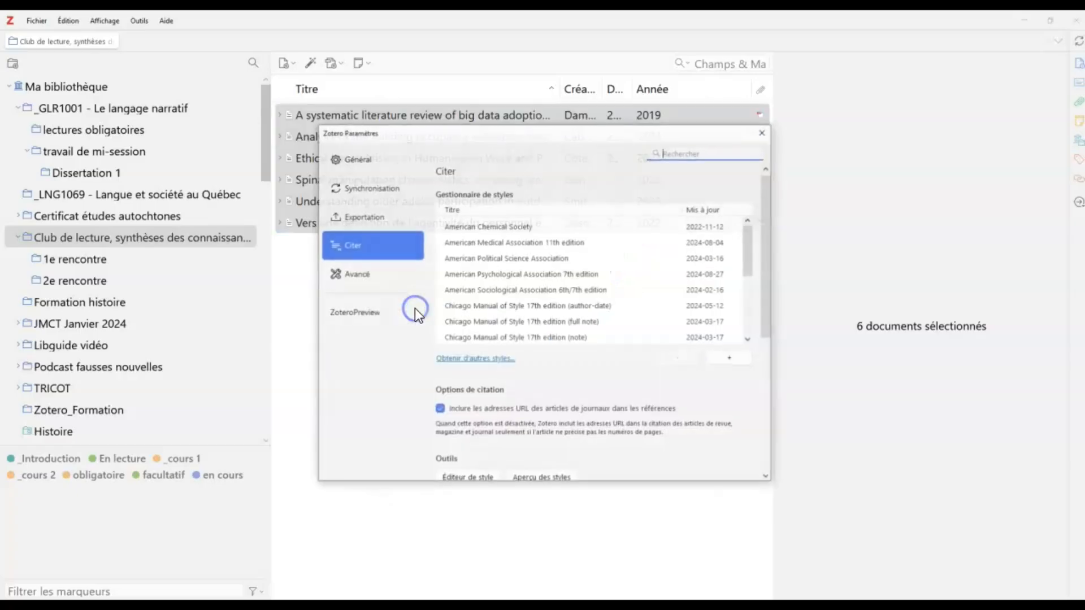
pyautogui.click(762, 133)
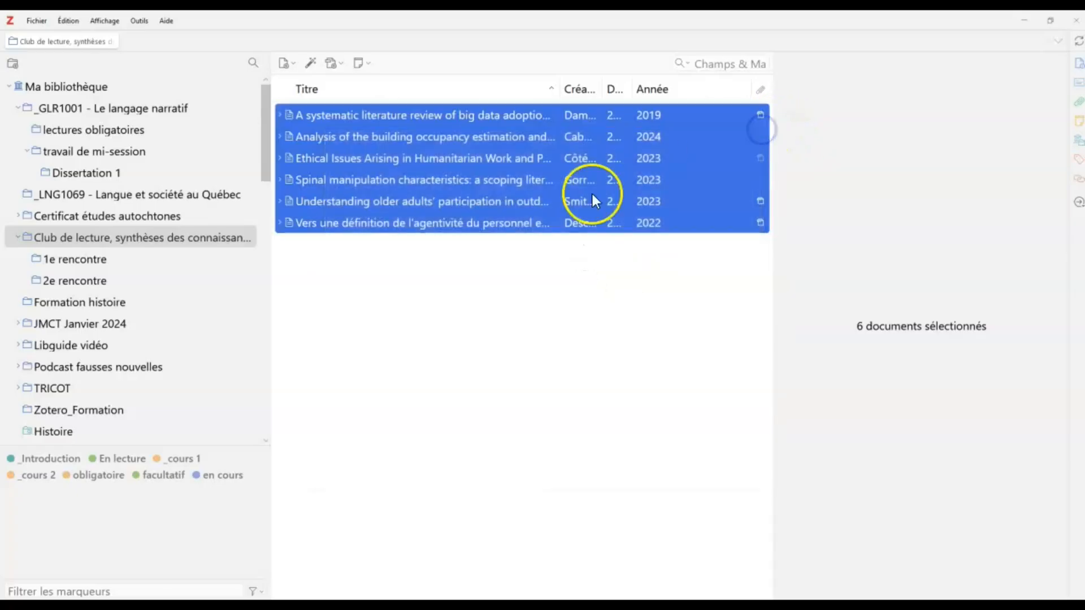
# Step: Create a bibliography of the selected articles in American Psychological Association (APA) 7th edition, with copying to the clipboard as the output method
pyautogui.rightClick(553, 205)
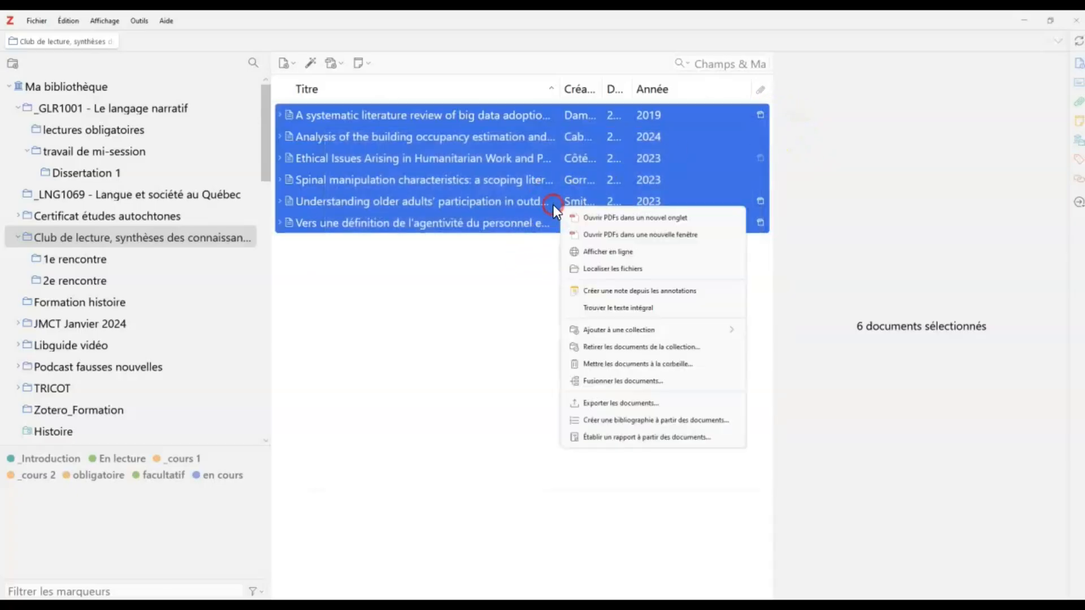
pyautogui.click(621, 422)
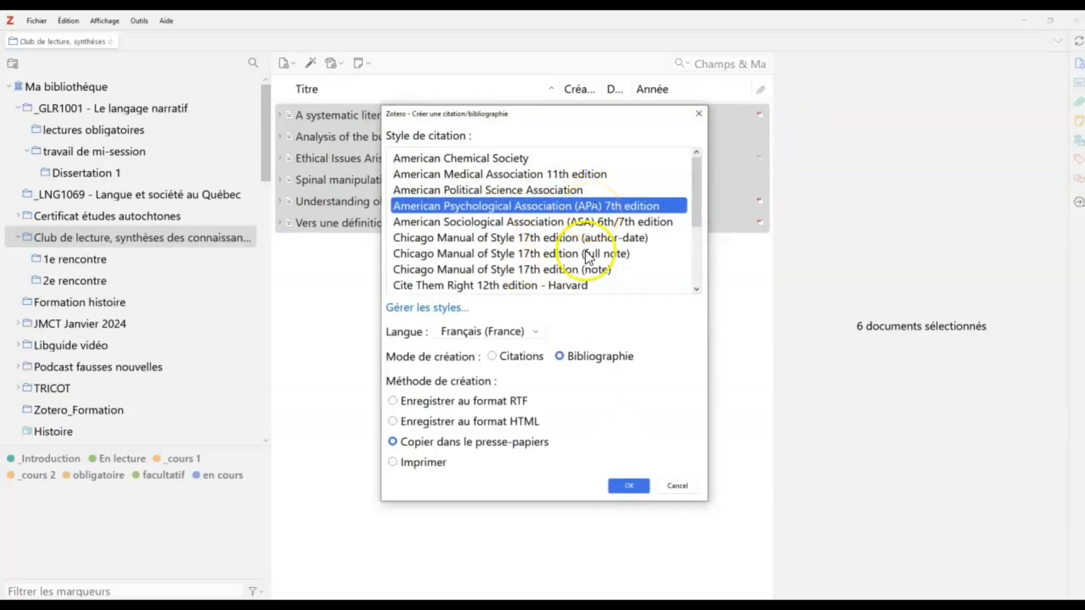
pyautogui.click(394, 442)
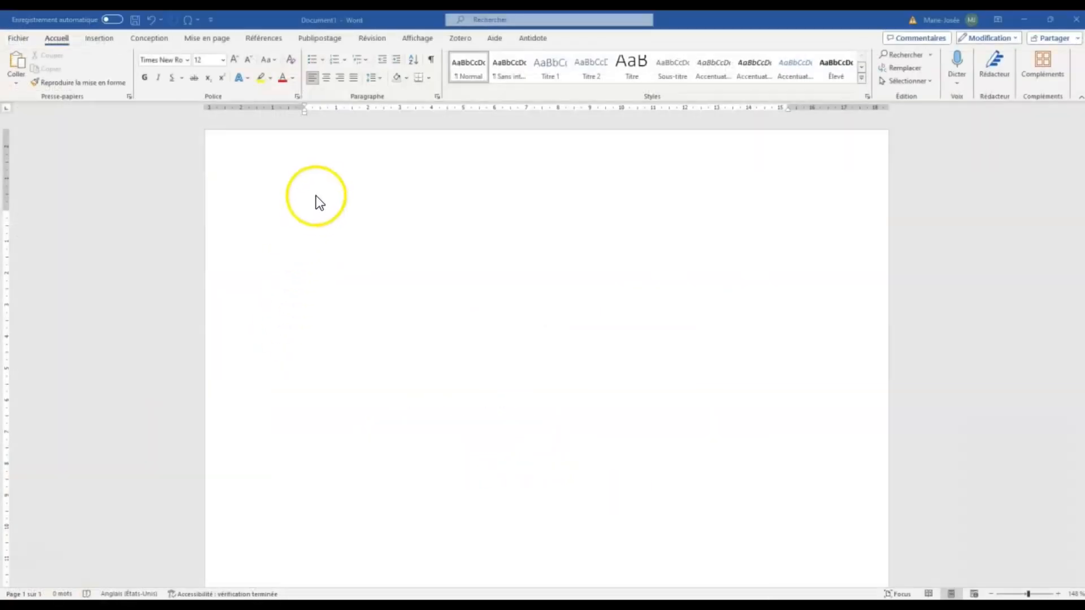
# Step: Paste the copied bibliography into the blank Word document and review its entries
pyautogui.click(320, 194)
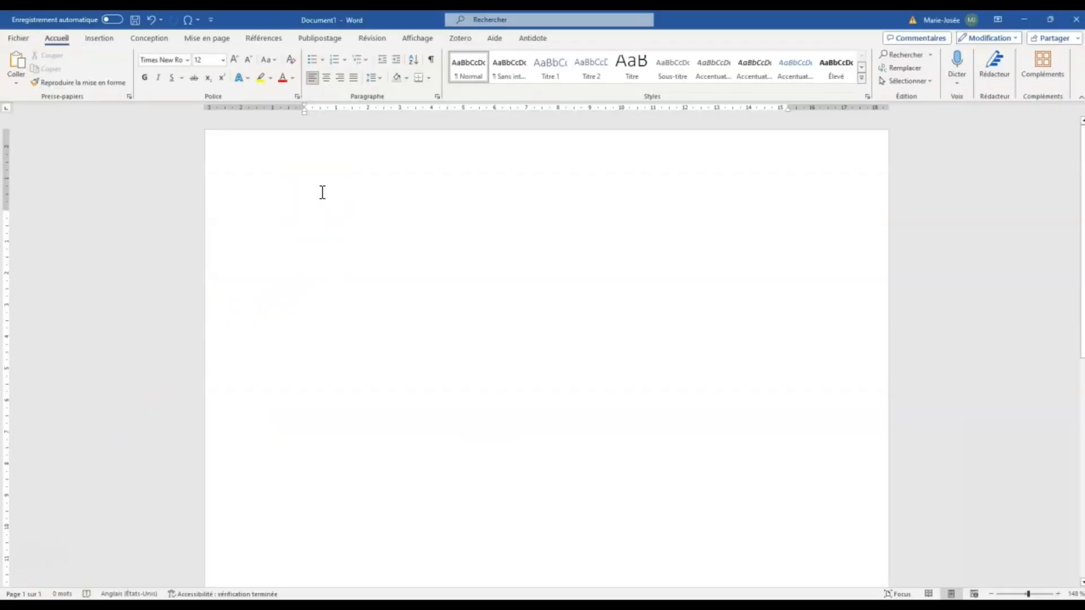
pyautogui.hotkey('ctrl', 'v')
pyautogui.click(743, 399)
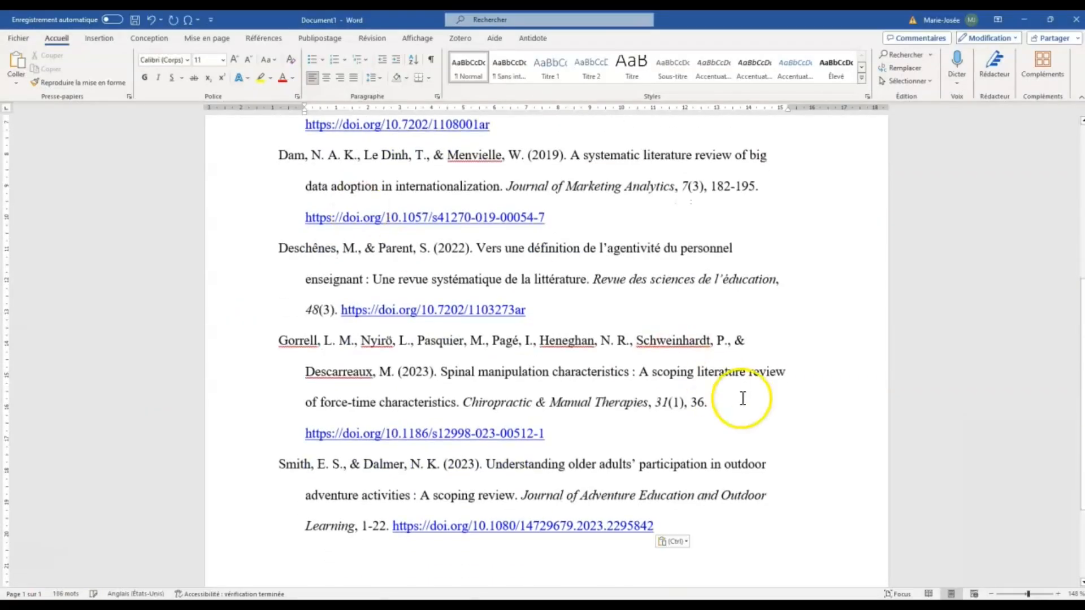
pyautogui.scroll(5, 742, 399)
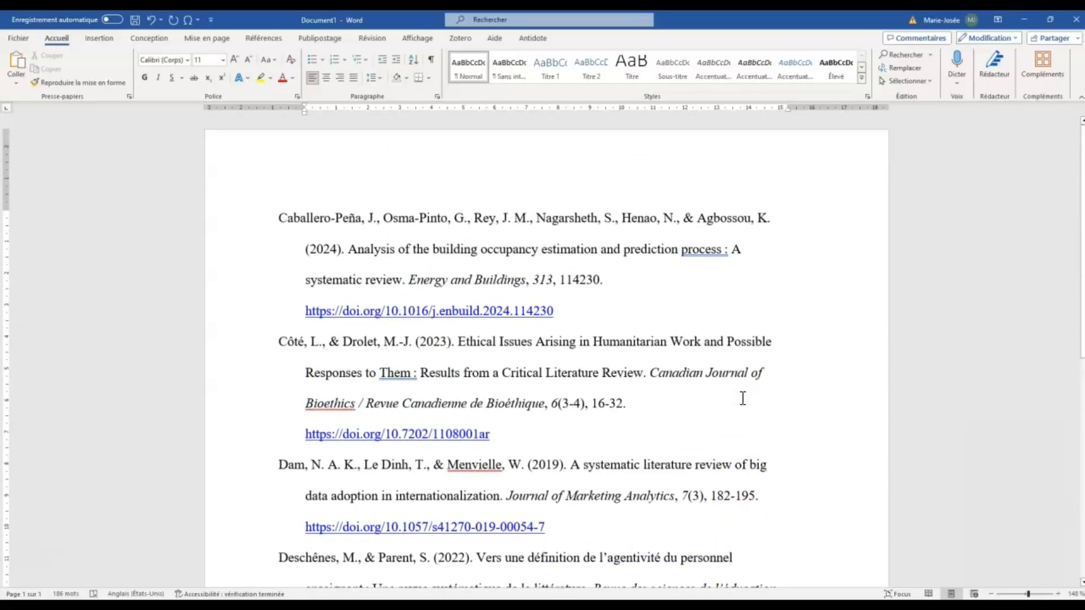
pyautogui.scroll(-3, 743, 399)
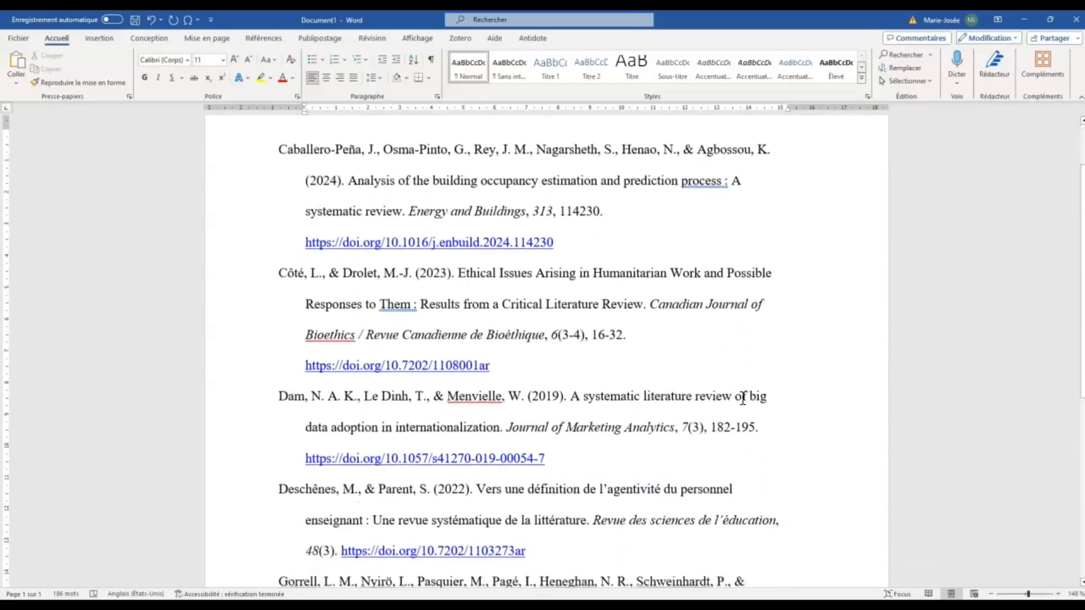
pyautogui.scroll(3, 742, 396)
pyautogui.click(436, 162)
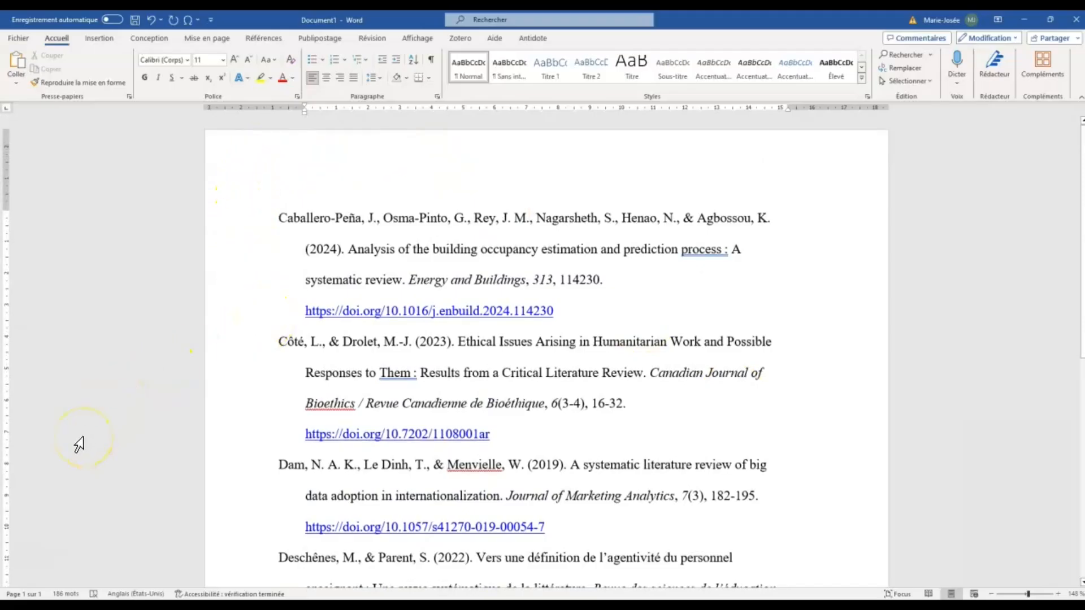
pyautogui.scroll(-1, 78, 444)
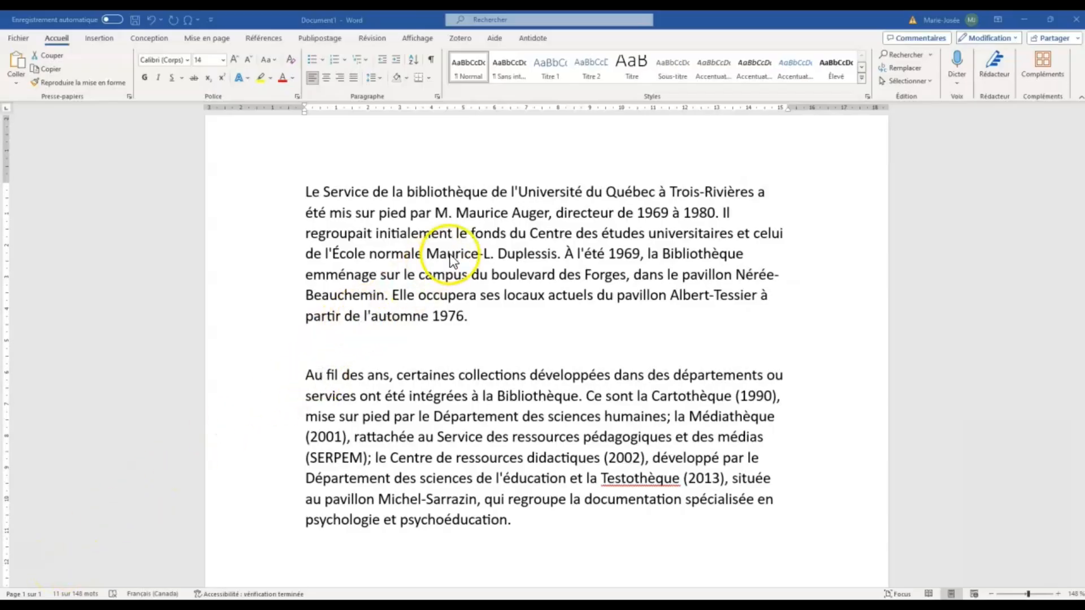
# Step: Show the Zotero citation tools and place the text cursor at the end of the paragraph ending in "l'automne 1976."
pyautogui.click(466, 38)
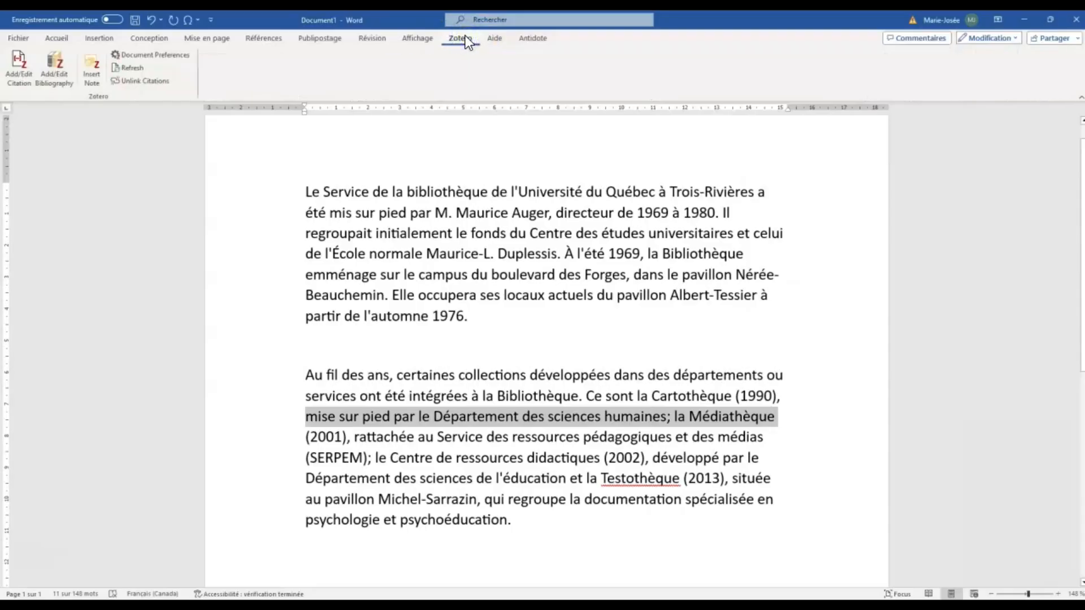
pyautogui.click(462, 40)
pyautogui.click(482, 316)
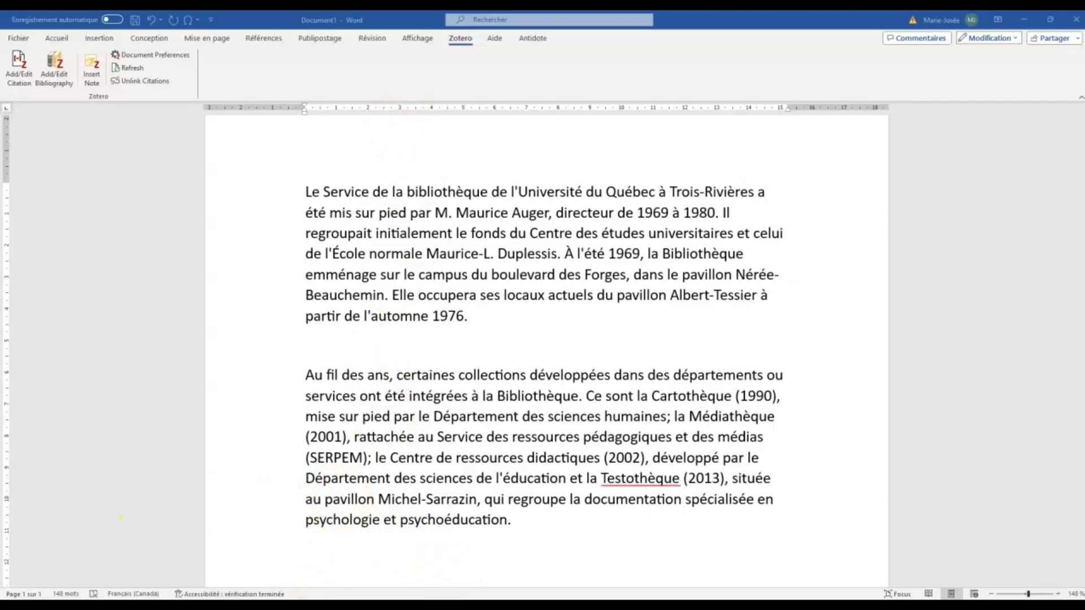
# Step: Switch to Zotero, select only "A systematic literature review of big data adoption in internationalization", and return to the Word document
pyautogui.hotkey('alt', 'Tab')
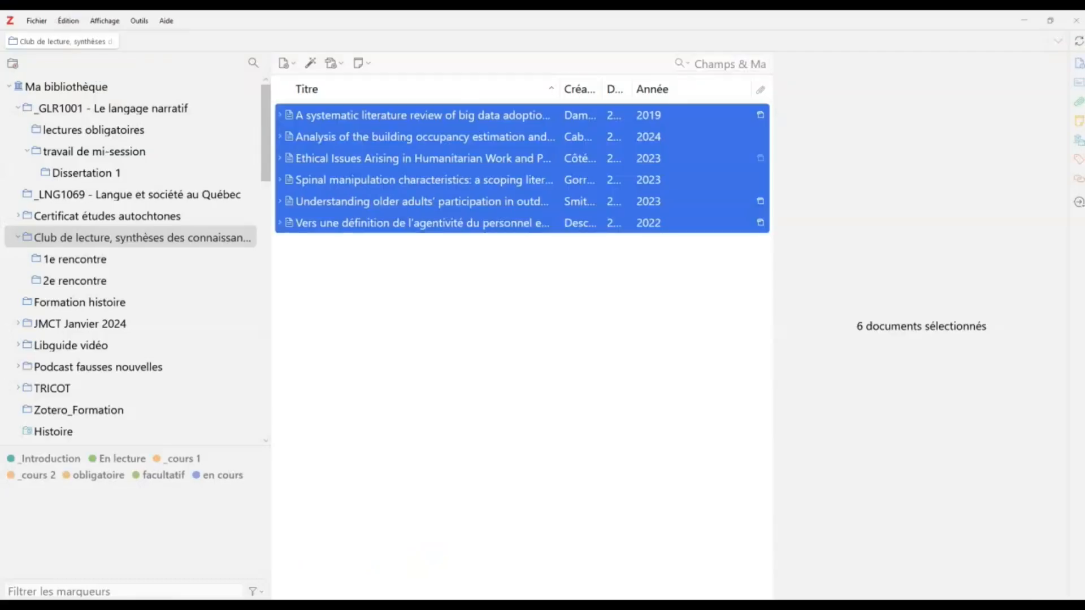
pyautogui.click(403, 119)
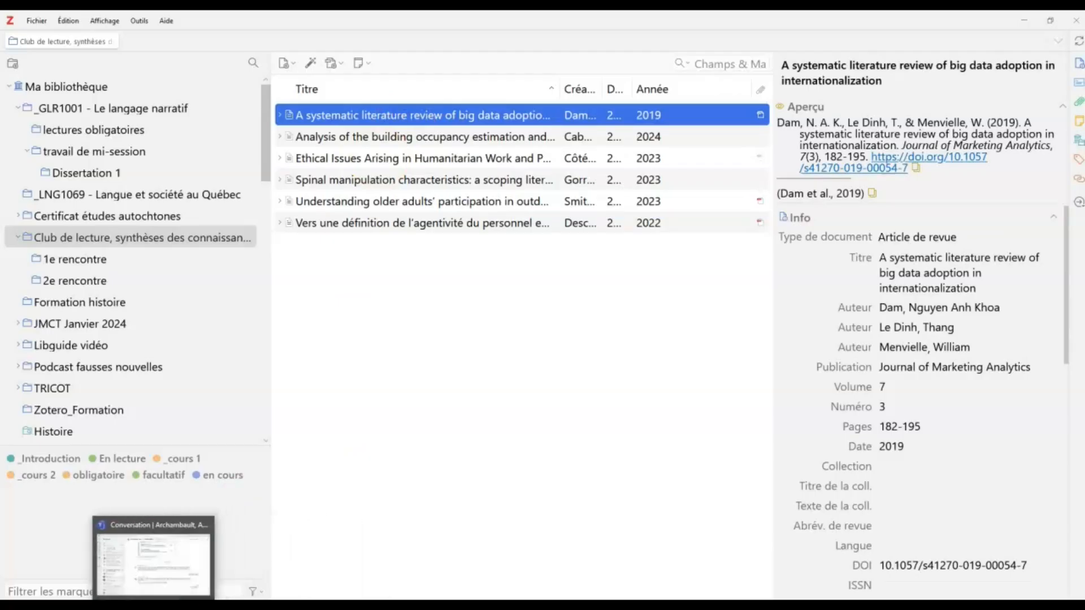
pyautogui.click(79, 605)
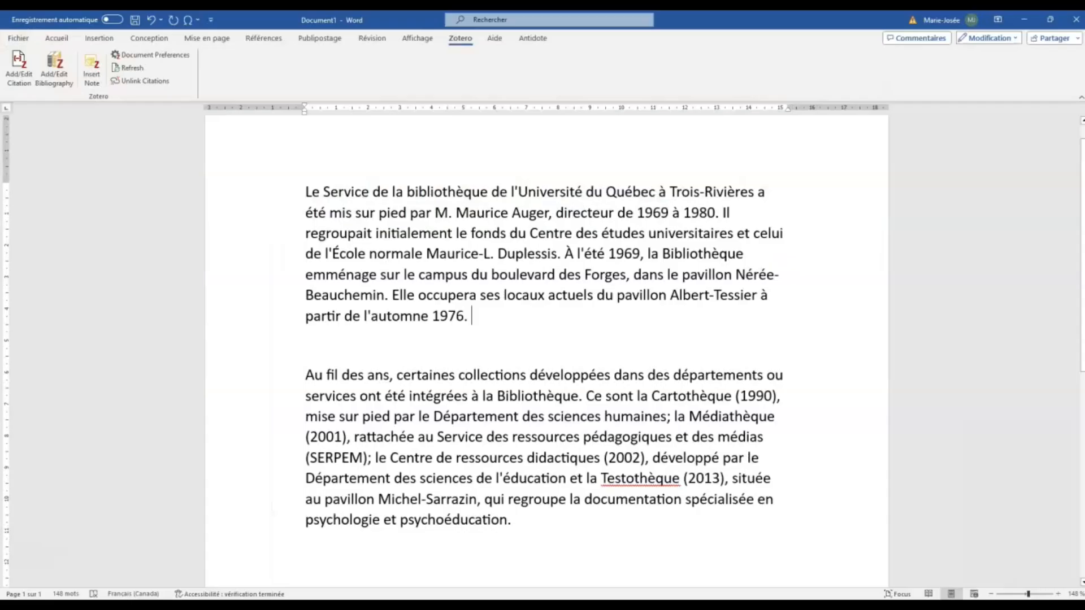
# Step: Start a citation after the first paragraph, accepting American Psychological Association (APA) 7th edition in Français (France) as the document's style
pyautogui.click(22, 80)
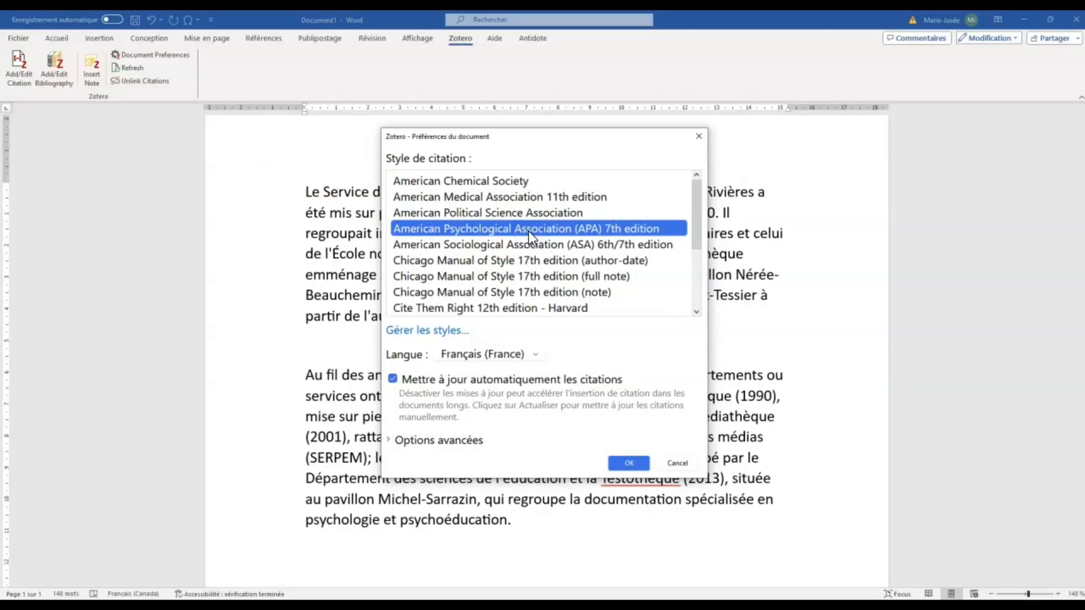
pyautogui.click(630, 462)
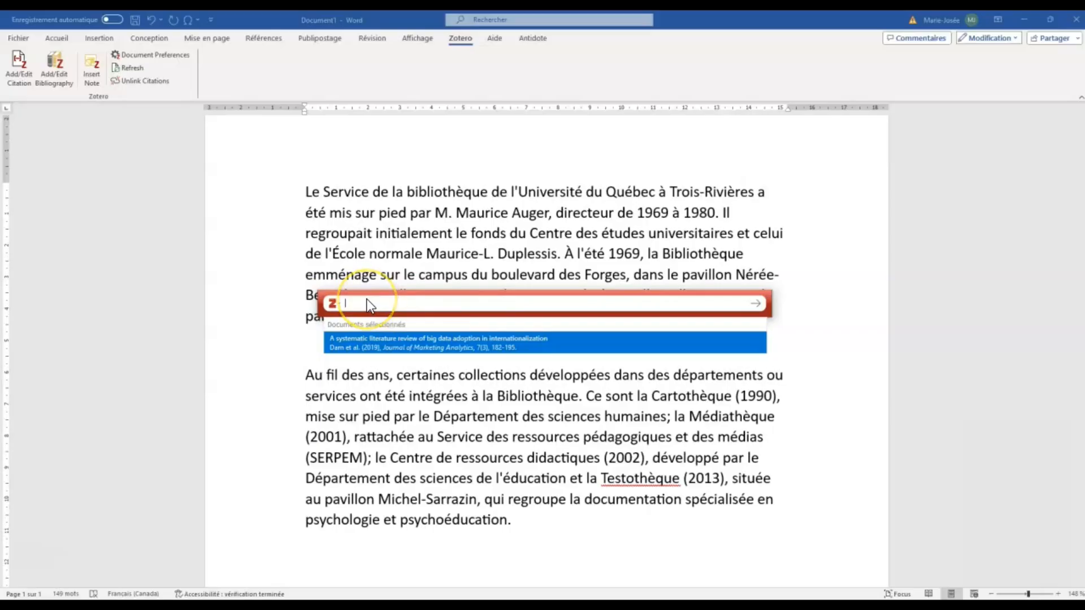
# Step: Search the citation sources for "simps" and for "te", clearing the search text after each
pyautogui.write('simps')
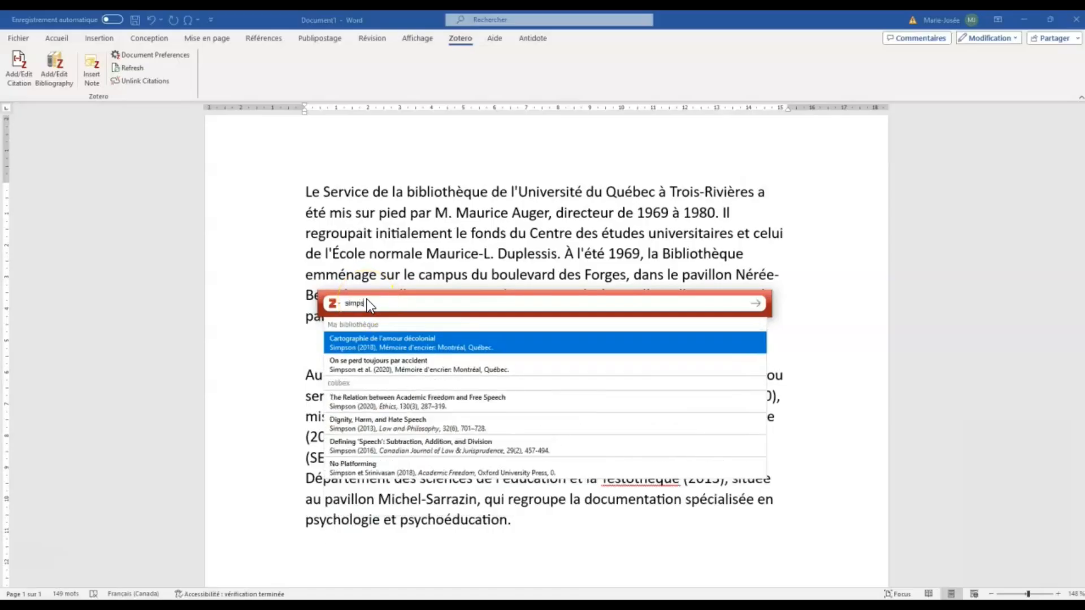
pyautogui.click(372, 303)
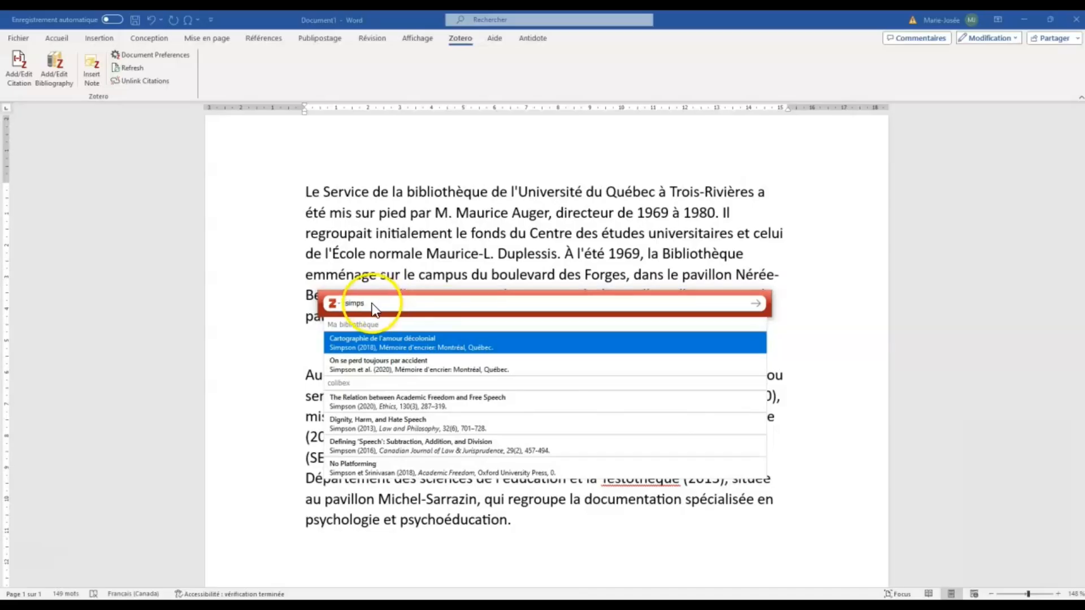
pyautogui.click(385, 304)
pyautogui.press('BackSpace')
pyautogui.press('BackSpace')
pyautogui.press('BackSpace')
pyautogui.press('BackSpace')
pyautogui.press('BackSpace')
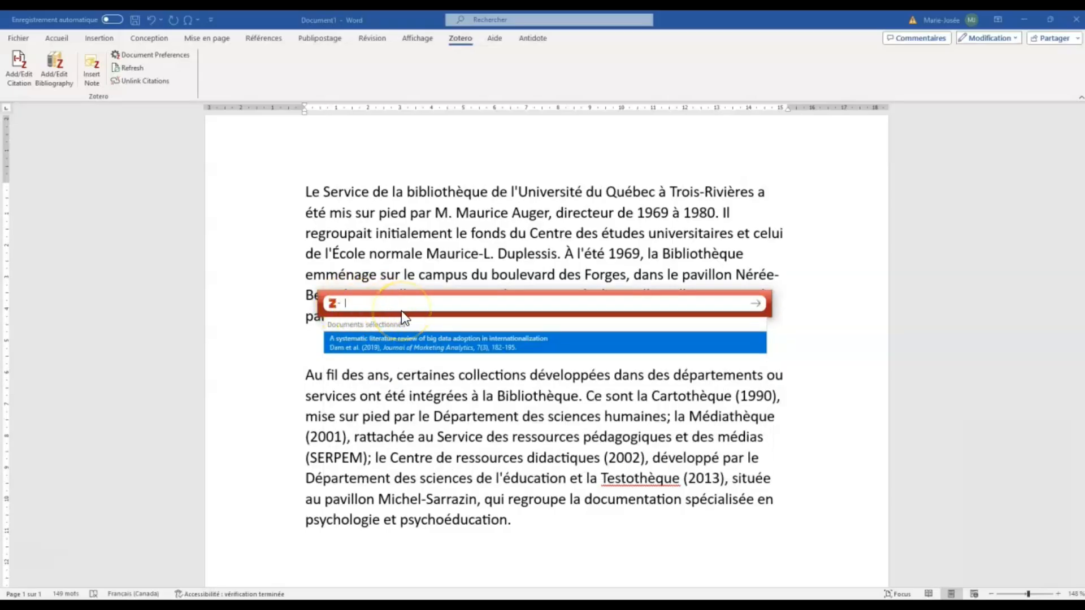
pyautogui.write('te')
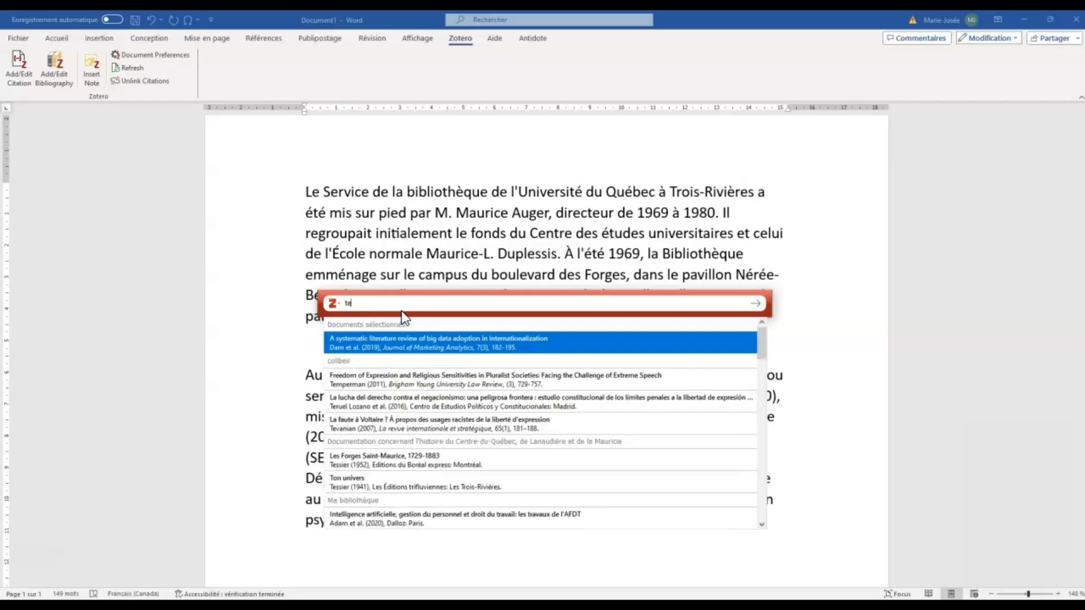
pyautogui.press('BackSpace')
pyautogui.press('BackSpace')
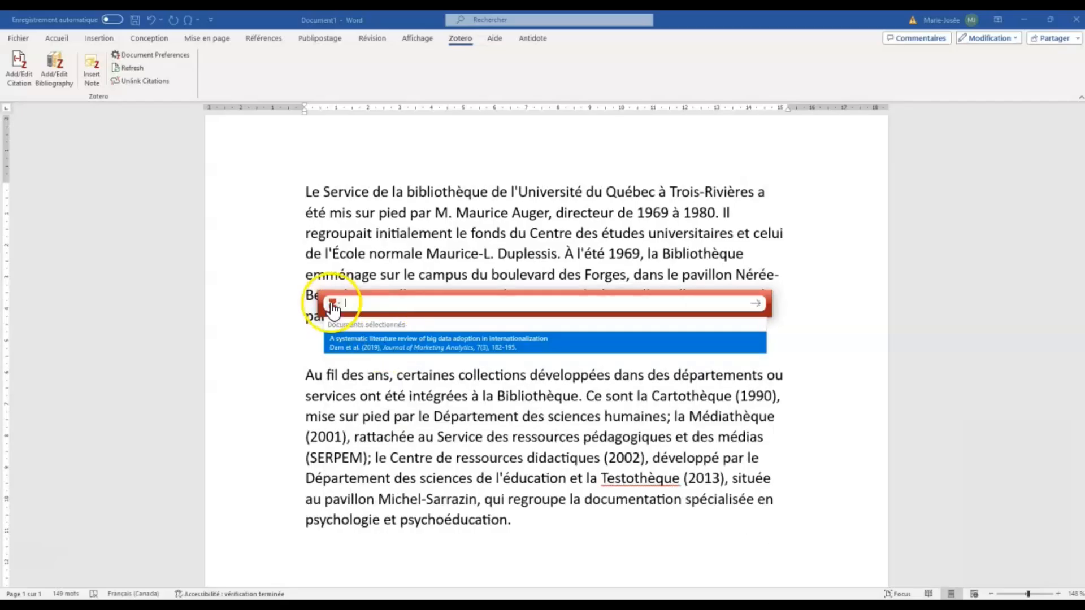
# Step: Switch the citation search to the classic view and widen its window to show the full titles
pyautogui.click(332, 304)
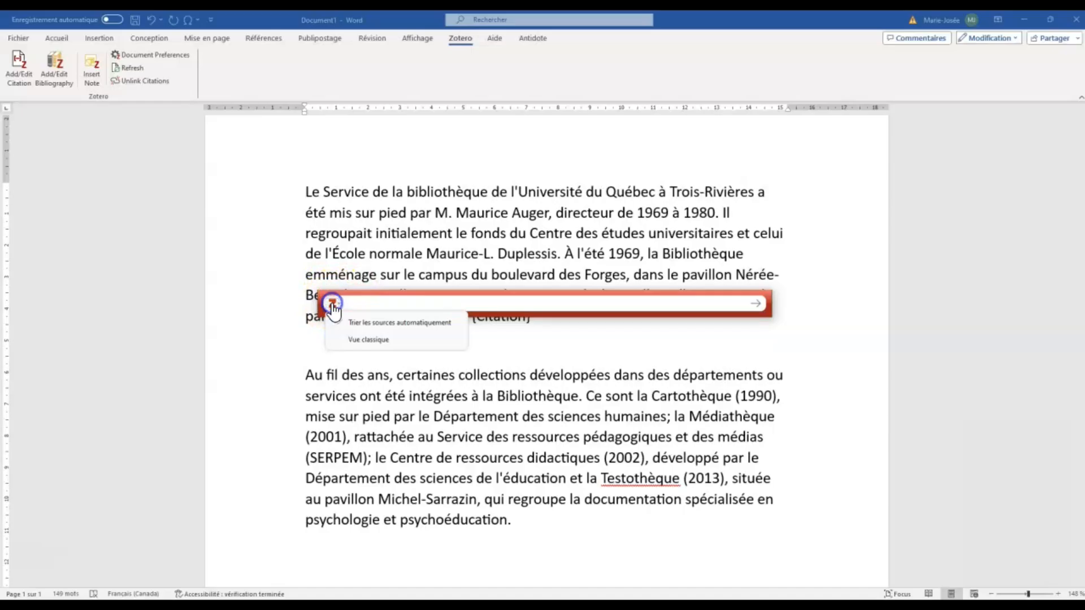
pyautogui.click(358, 340)
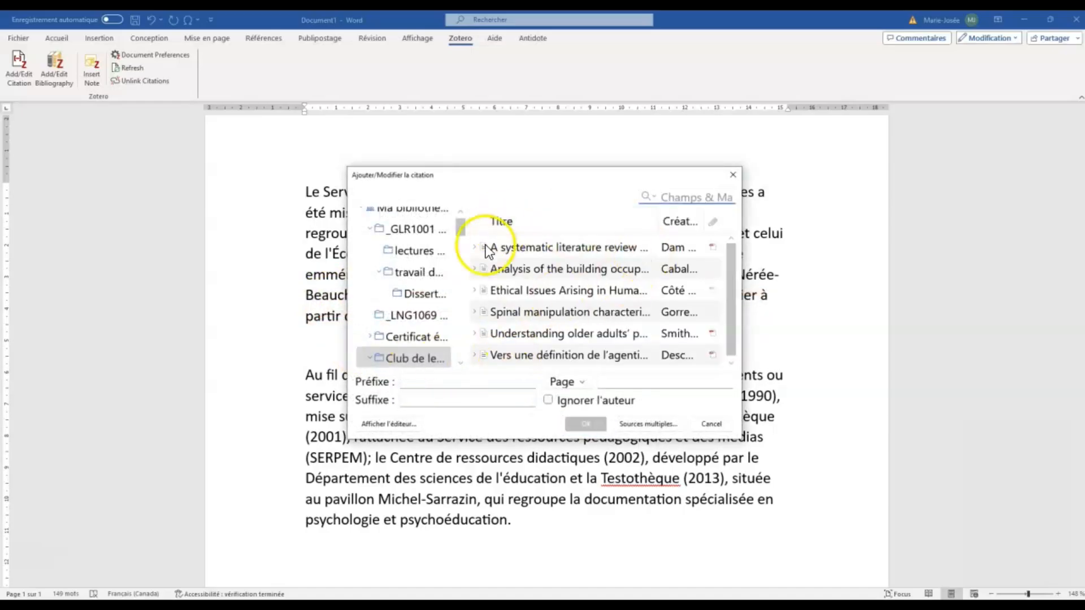
pyautogui.scroll(1, 400, 239)
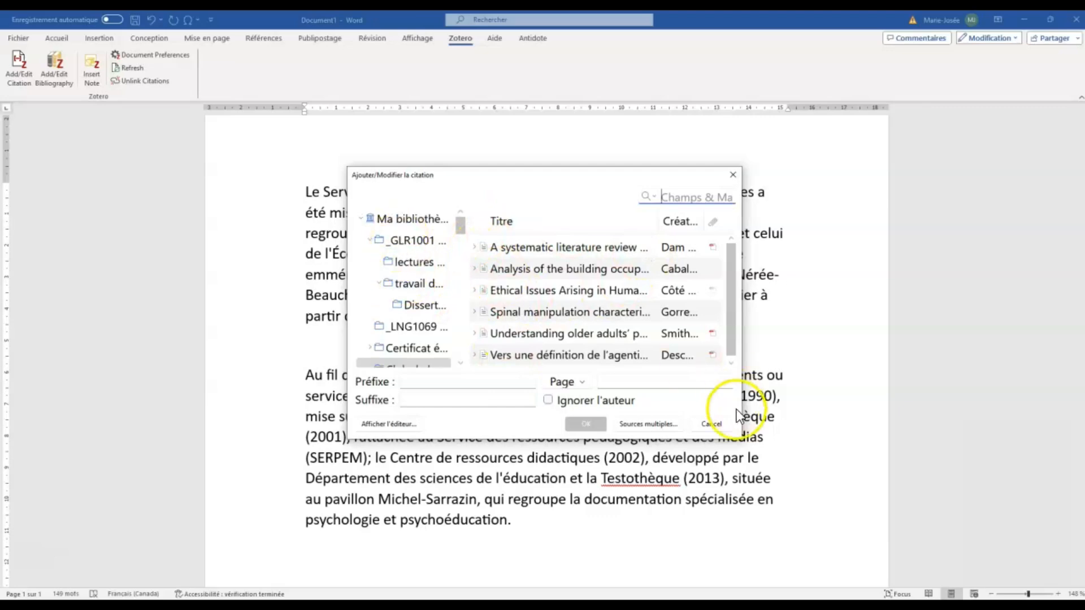
pyautogui.moveTo(741, 439); pyautogui.dragTo(995, 439)
# Step: Insert the citation for the 2022 article "Vers une définition de l'agentivité du personnel enseignant" after the first paragraph
pyautogui.scroll(-5, 408, 250)
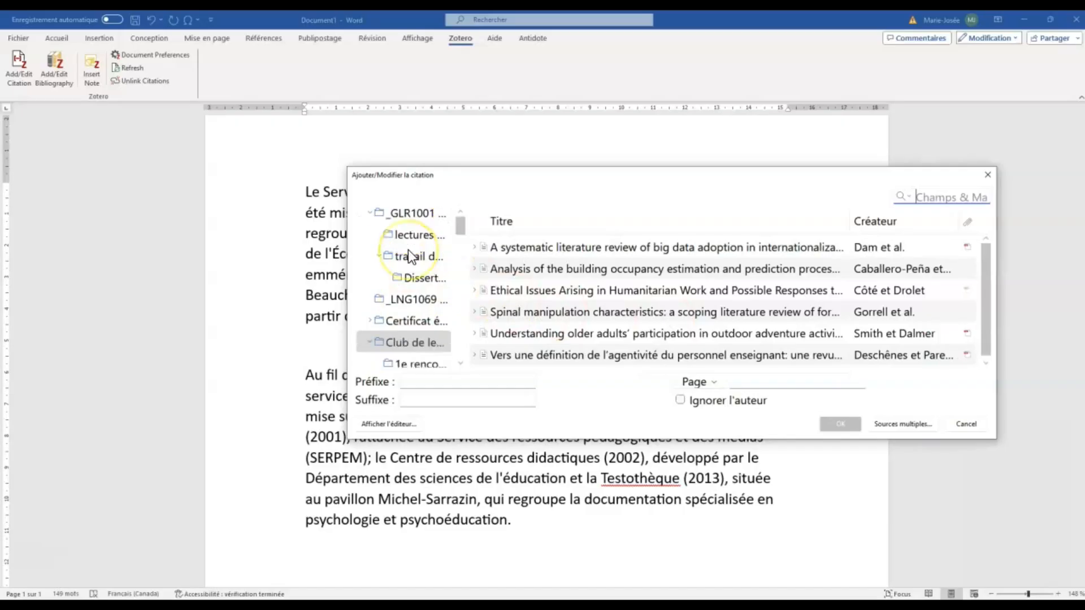
pyautogui.scroll(5, 408, 250)
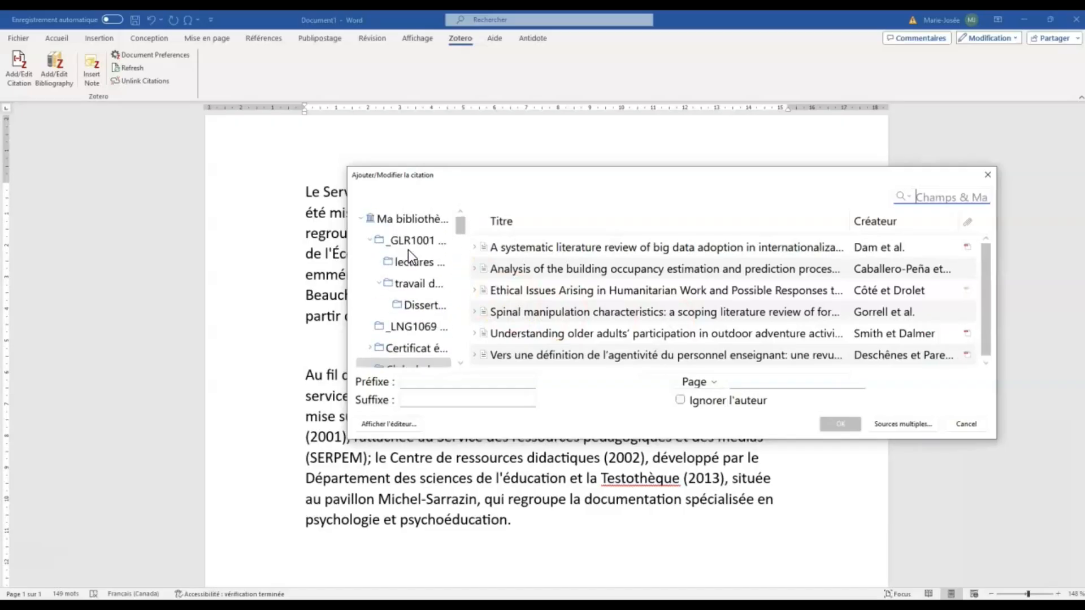
pyautogui.click(522, 250)
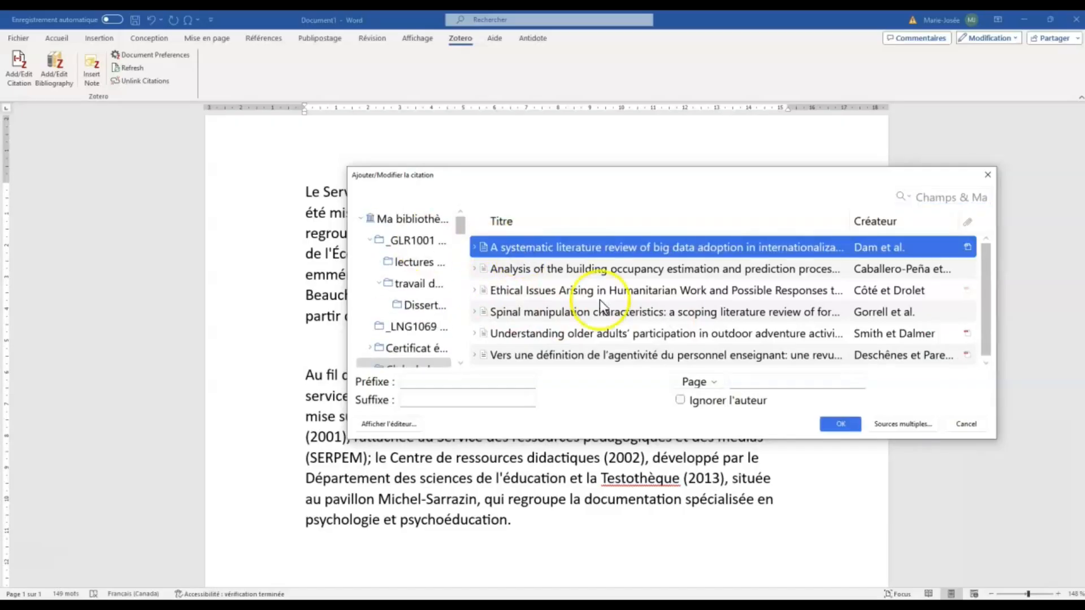
pyautogui.click(841, 424)
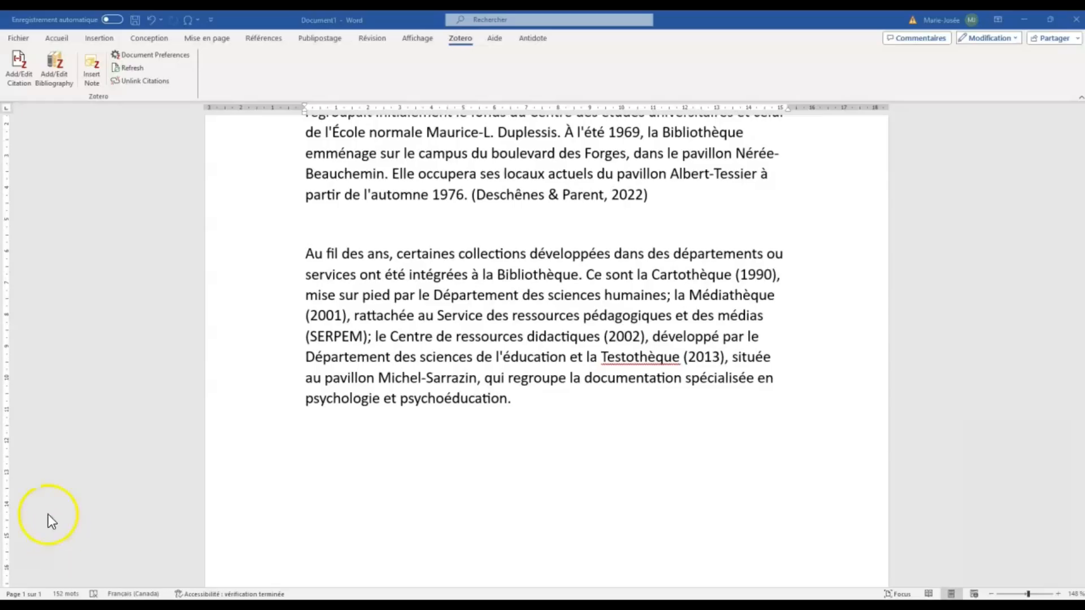
# Step: Insert a citation for the 1996 chapter "L'histoire économique du Québec de la période 1867-1929. Tendances récentes" at the end of the second paragraph
pyautogui.click(19, 78)
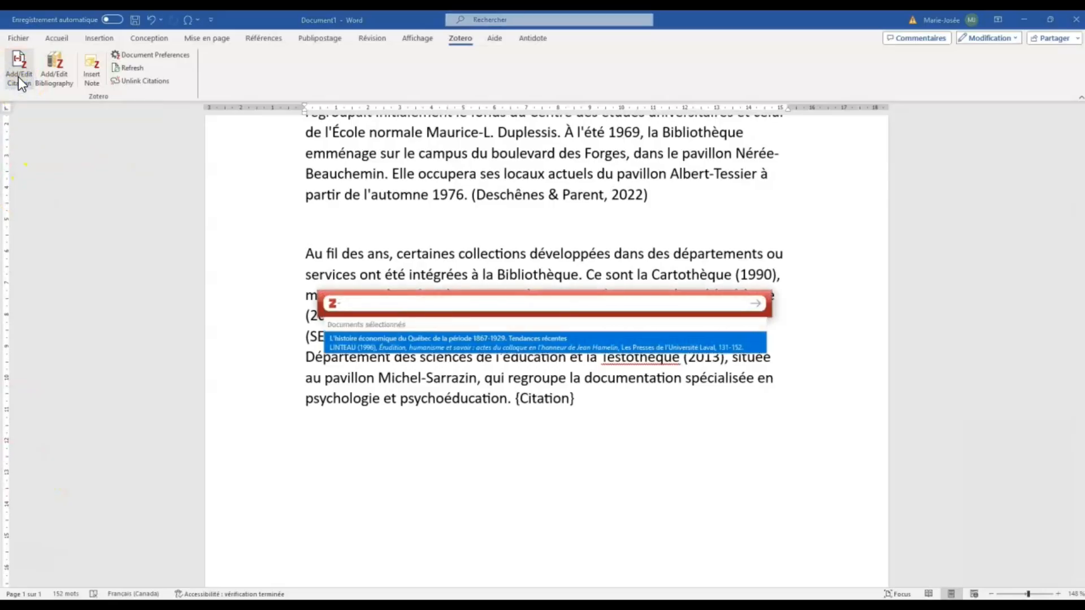
pyautogui.click(368, 341)
pyautogui.press('Return')
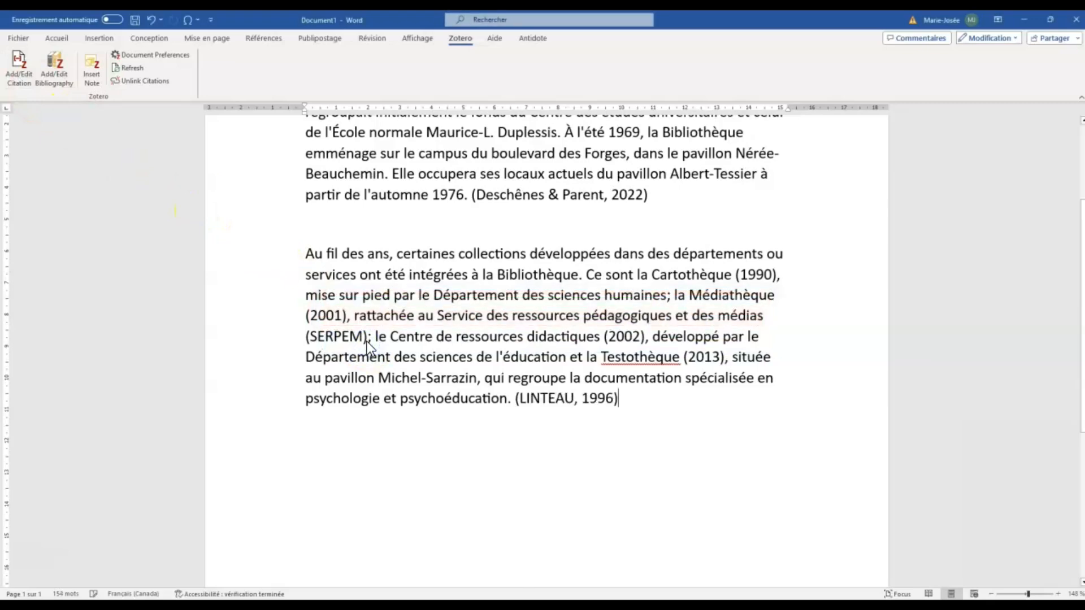
# Step: Switch to Zotero and rewrite the 1996 chapter author's surname with only an initial capital
pyautogui.click(329, 606)
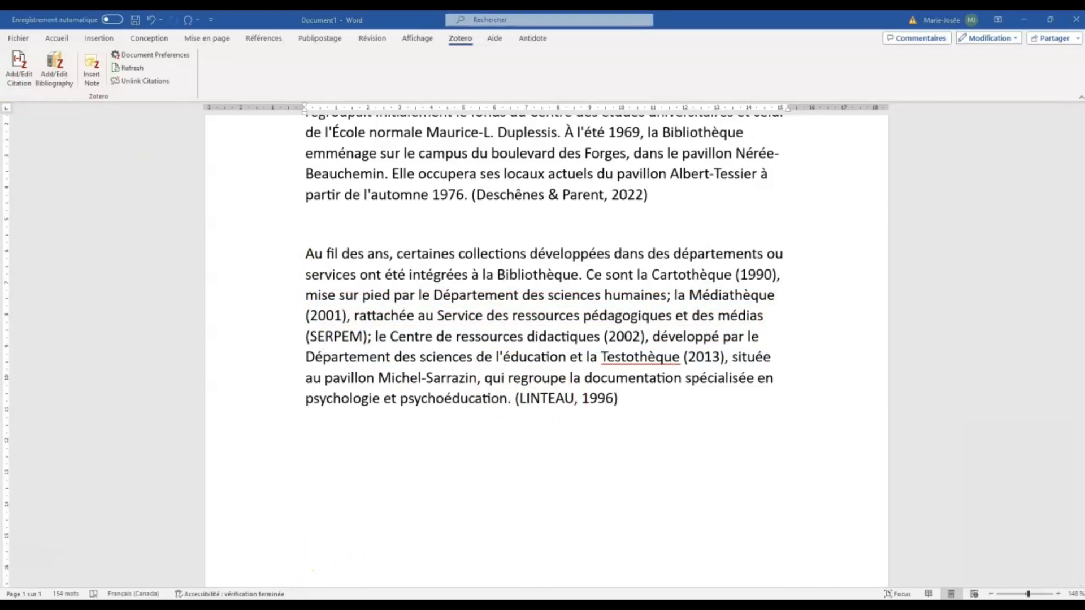
pyautogui.click(923, 357)
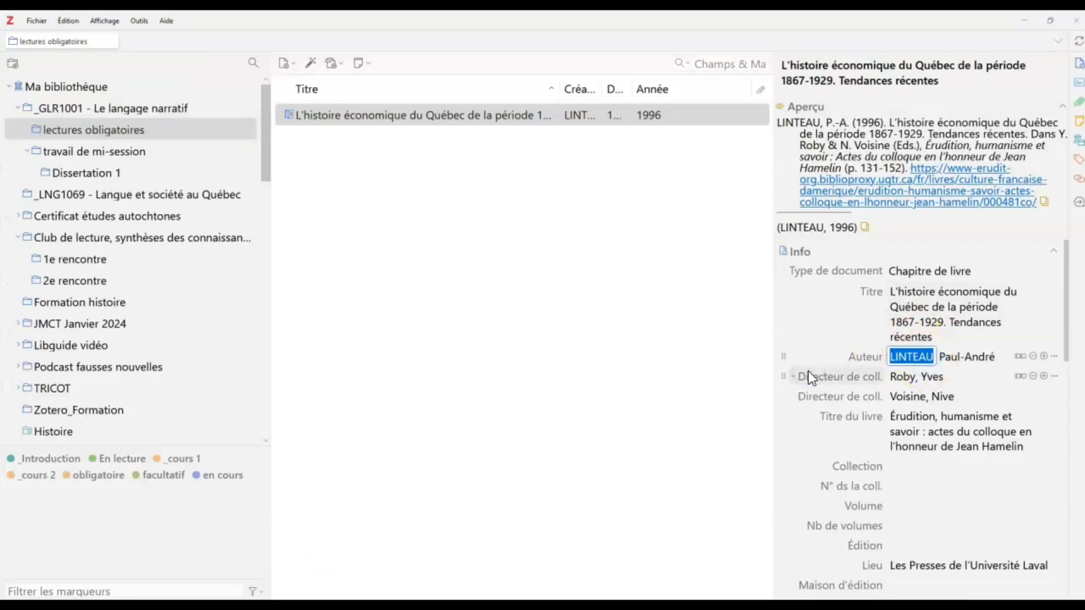
pyautogui.write('Linteau')
pyautogui.click(972, 357)
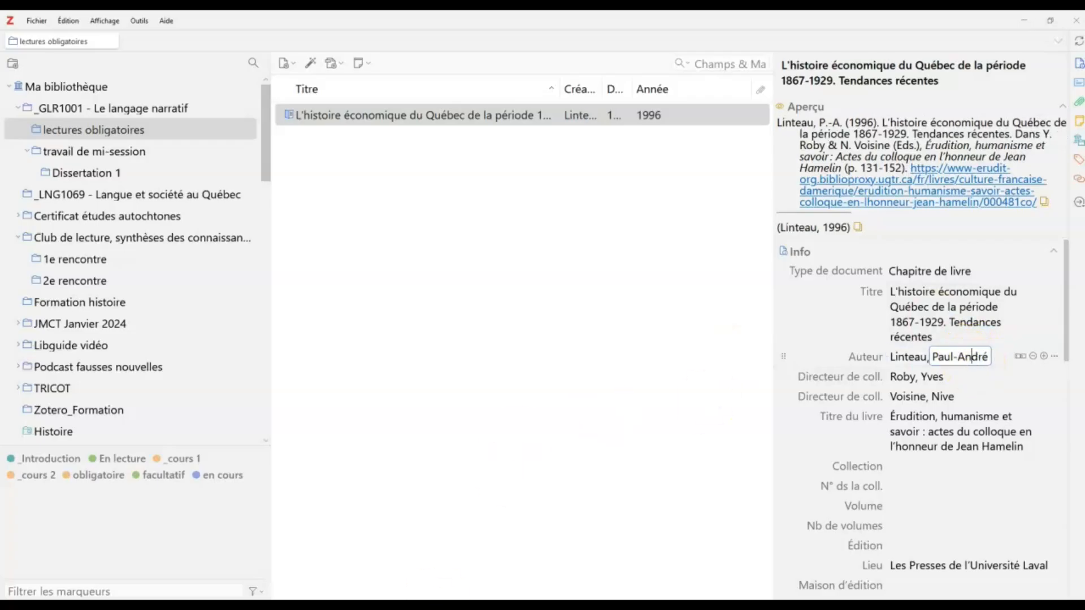
# Step: Switch back to Word and refresh the document's Zotero citations
pyautogui.hotkey('alt', 'Tab')
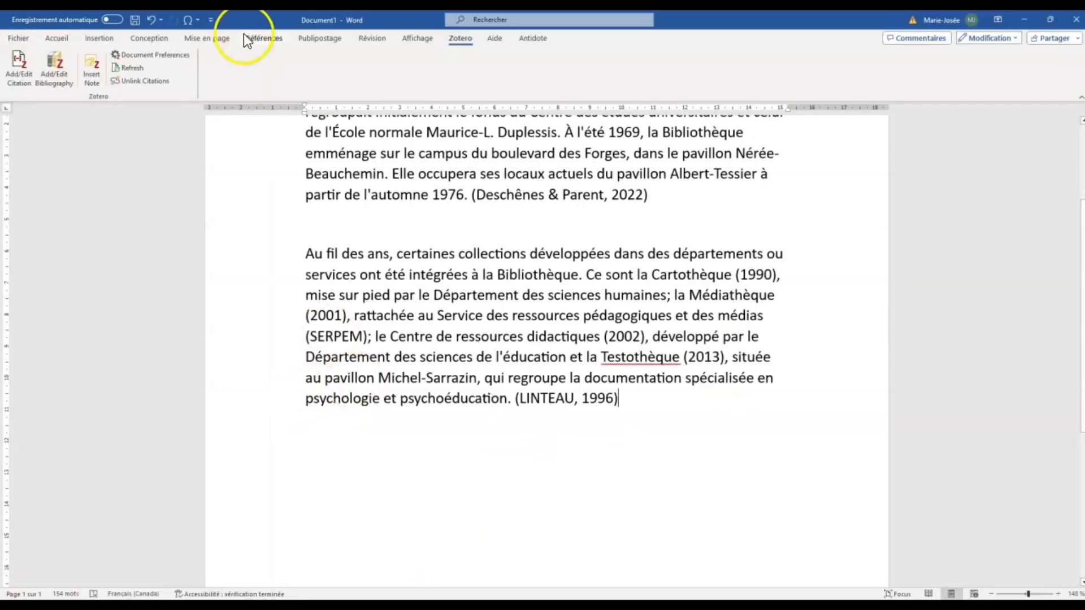
pyautogui.click(135, 67)
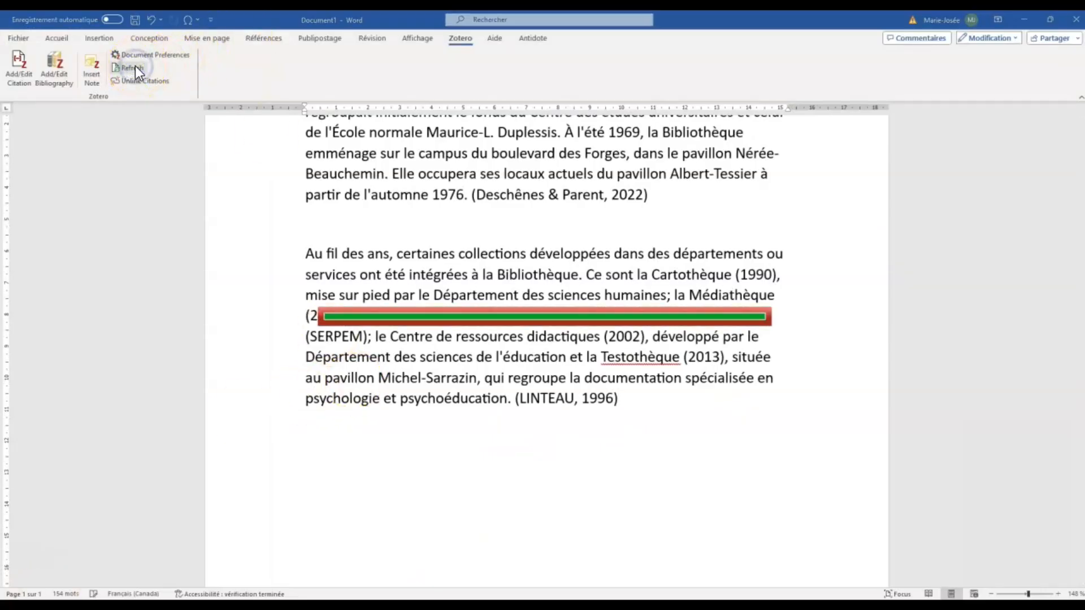
pyautogui.scroll(2, 58, 568)
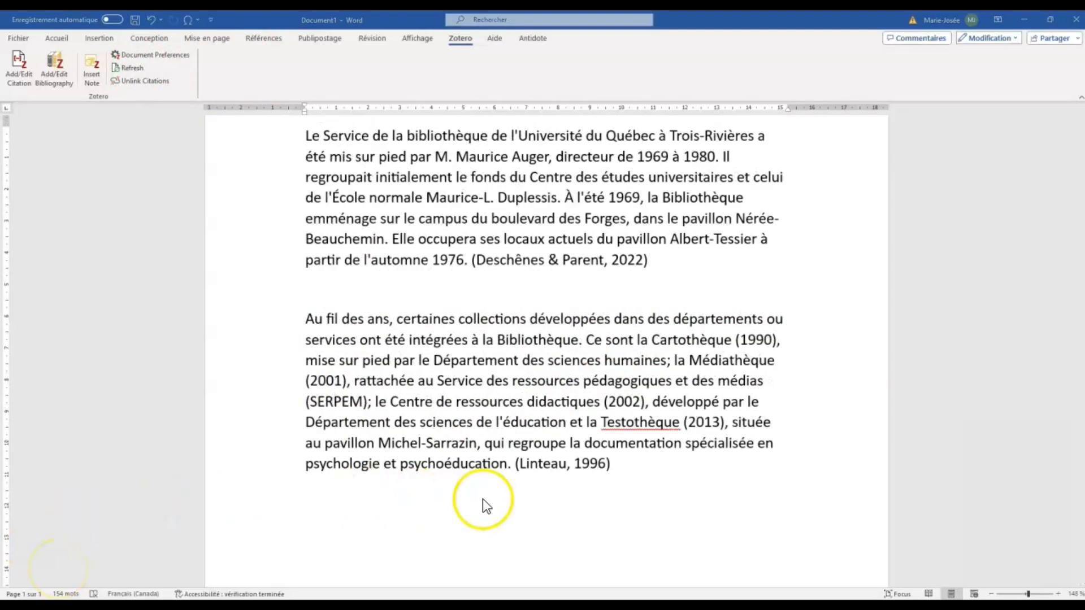
# Step: Edit the citation after the first paragraph in the classic view and add page 14 to it
pyautogui.click(569, 262)
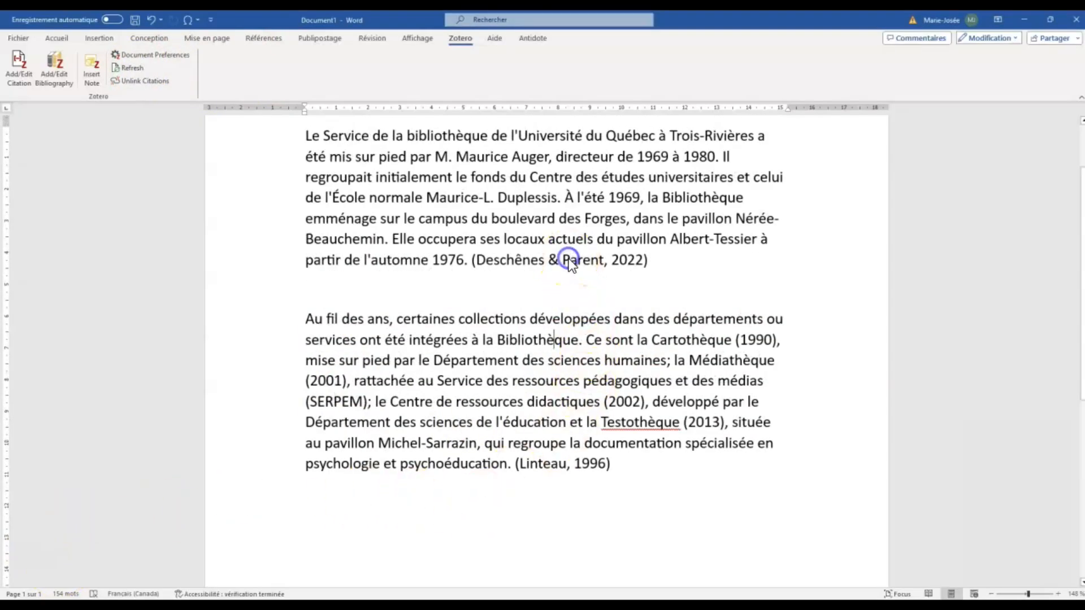
pyautogui.click(539, 261)
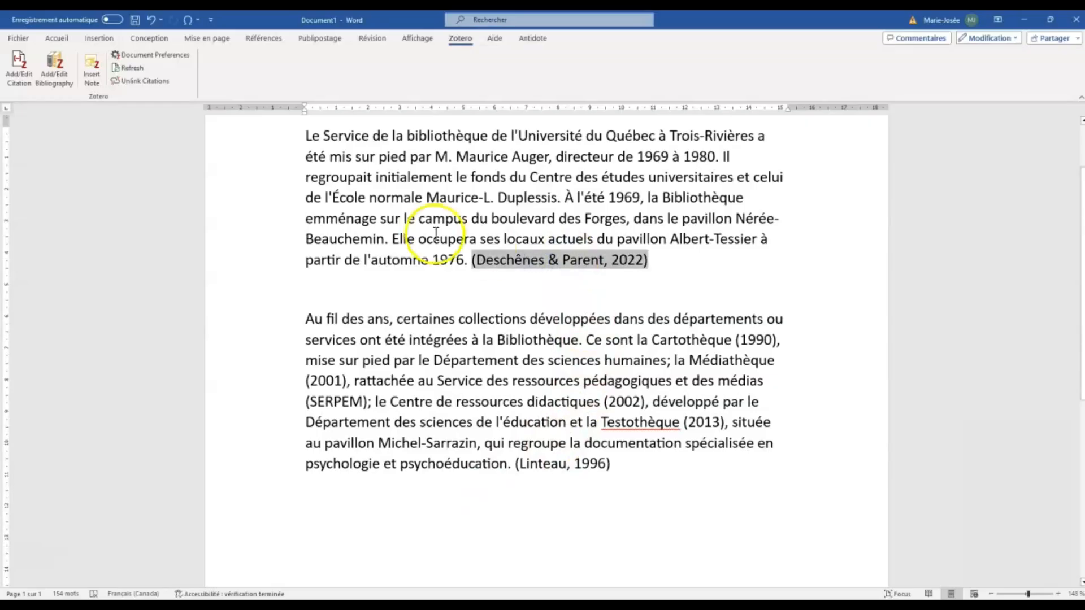
pyautogui.click(21, 82)
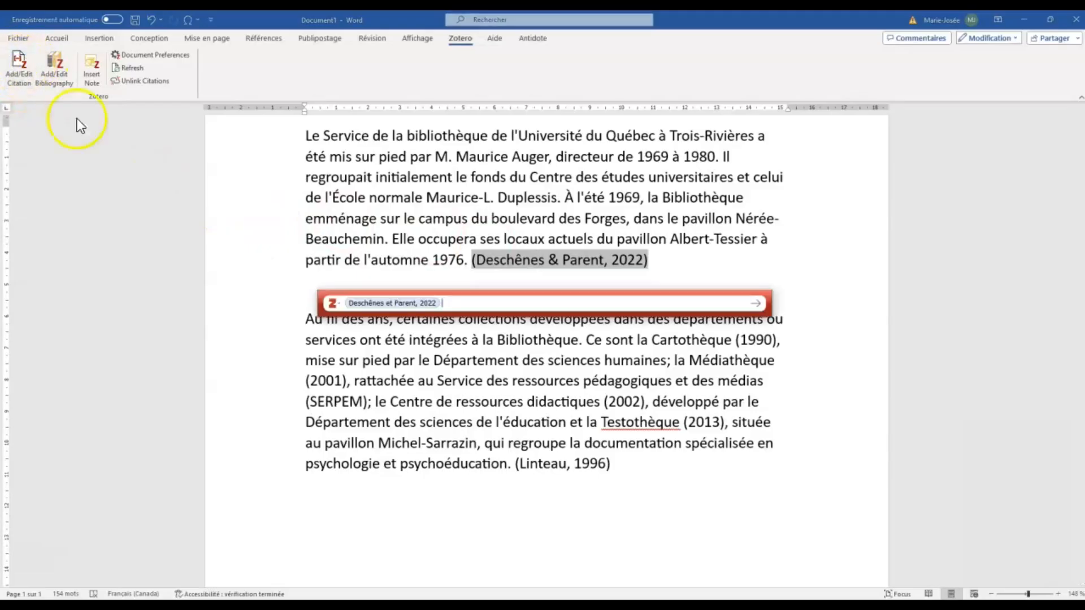
pyautogui.click(331, 305)
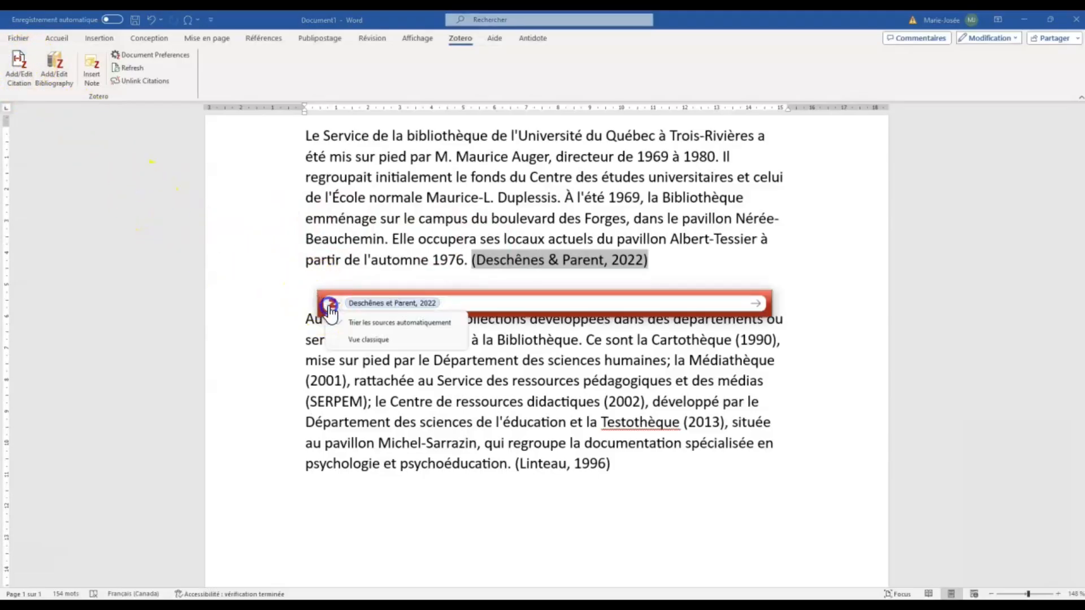
pyautogui.click(362, 341)
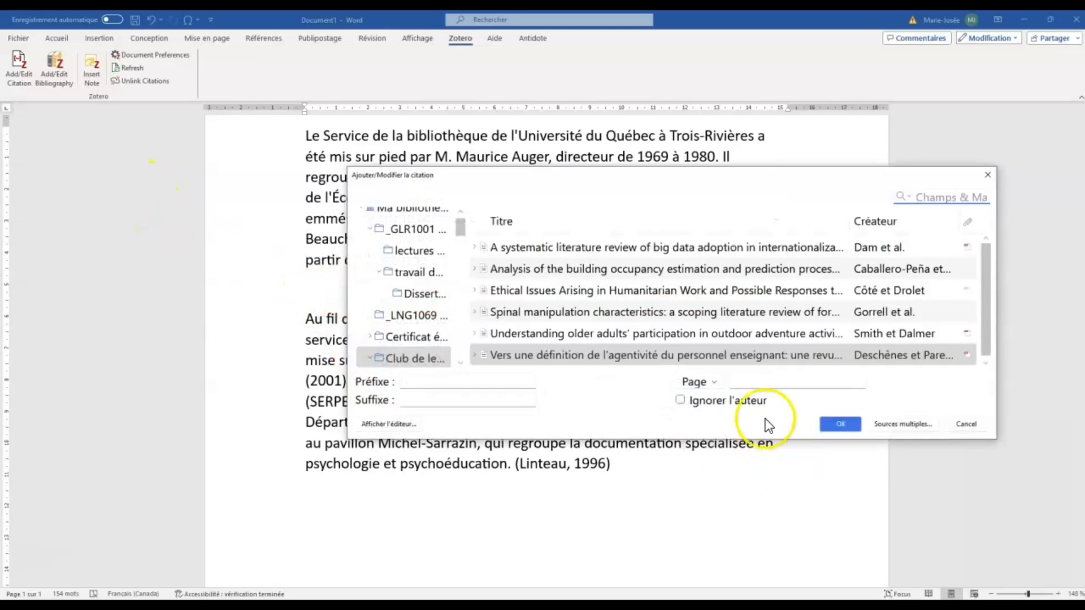
pyautogui.click(763, 380)
pyautogui.write('1')
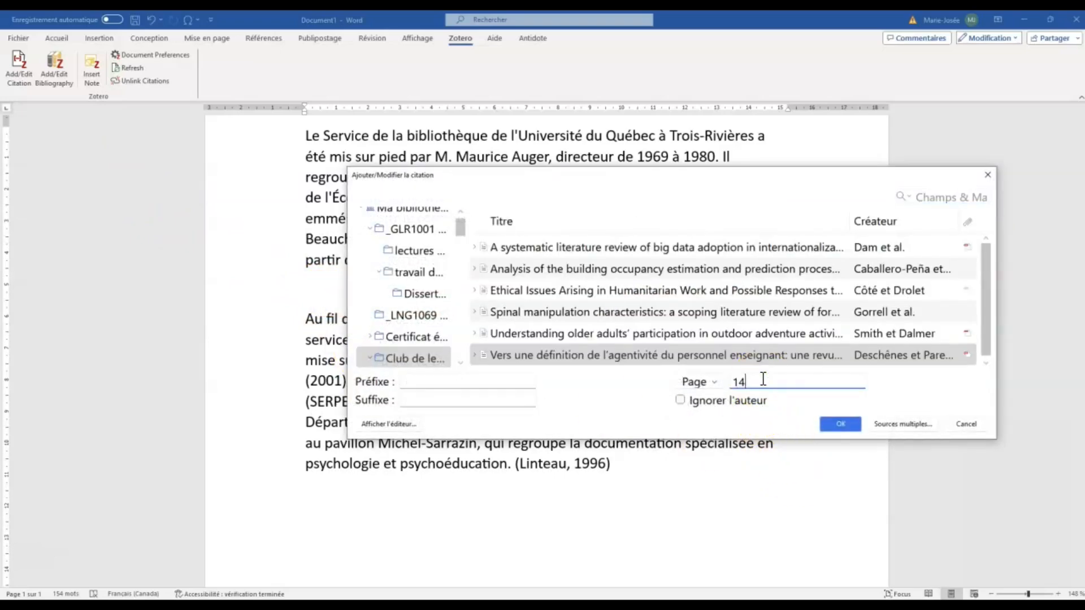
pyautogui.write('4')
pyautogui.click(833, 423)
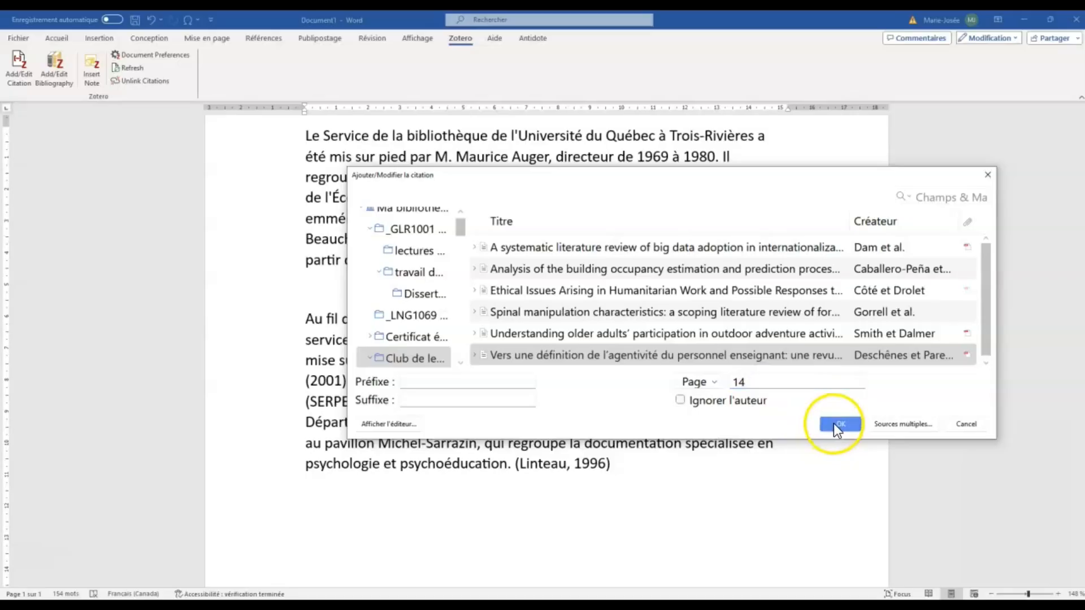
# Step: Add a new line of text below the first paragraph that names the 2022 article's two authors and ends "dans leur étude sur l'agentivité [...]"
pyautogui.click(692, 262)
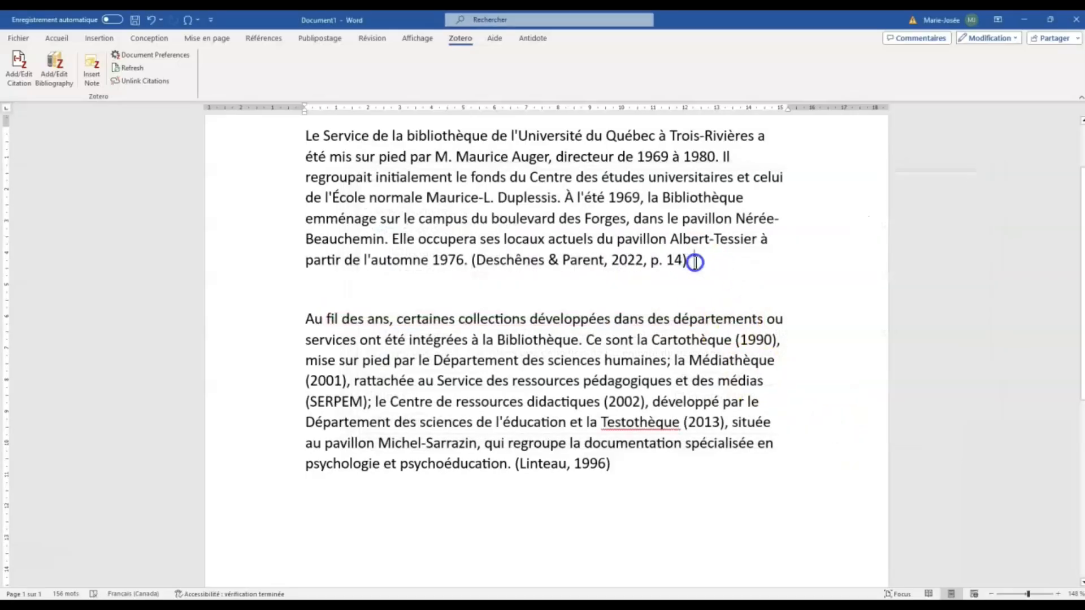
pyautogui.press('Return')
pyautogui.press('Return')
pyautogui.write('Comme le présente Deschênes et Parent dans leur étude sur l’agentivité [...]')
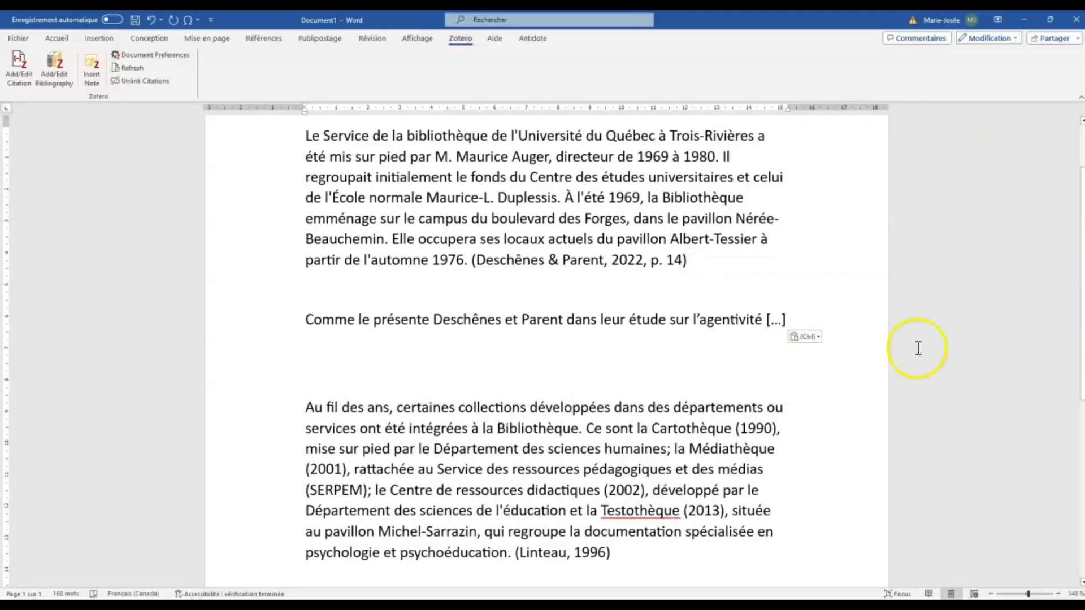
# Step: Cite "Vers une définition de l'agentivité du personnel enseignant" after the new sentence, using the classic view with the author ignored
pyautogui.click(820, 315)
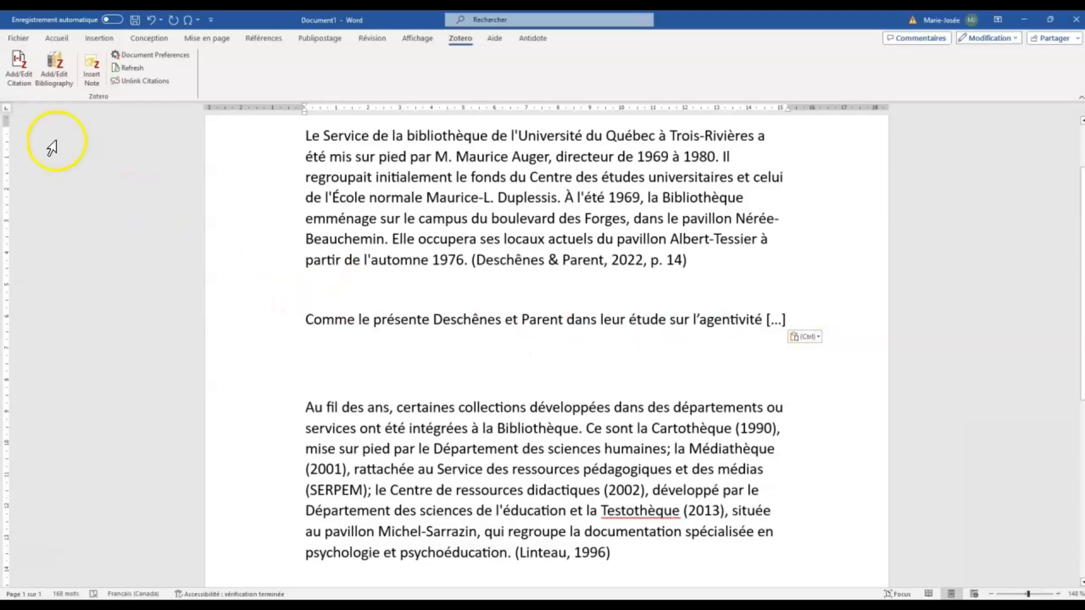
pyautogui.click(16, 76)
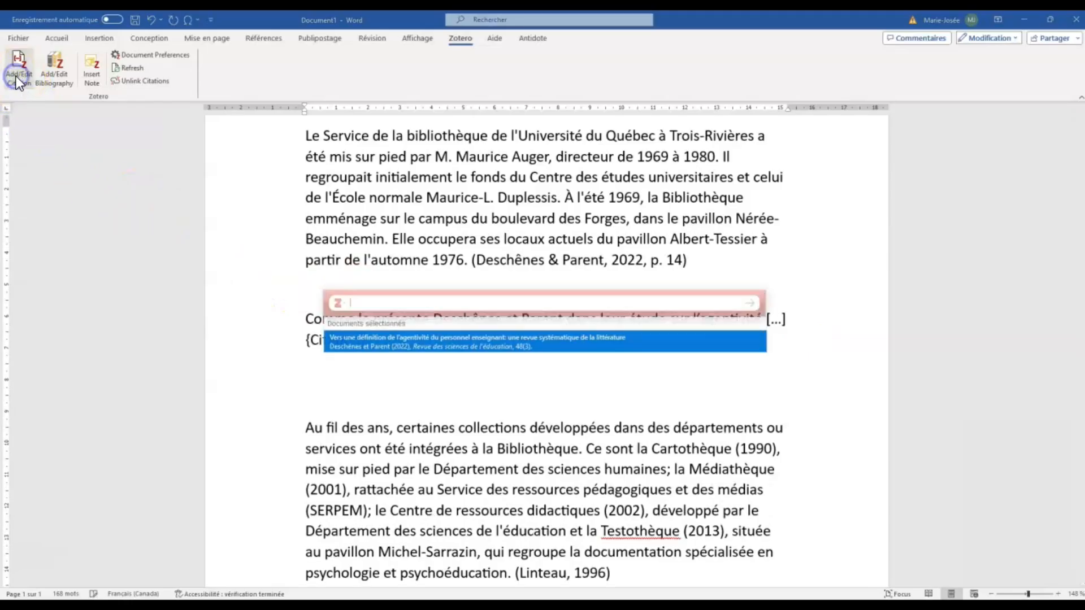
pyautogui.click(328, 305)
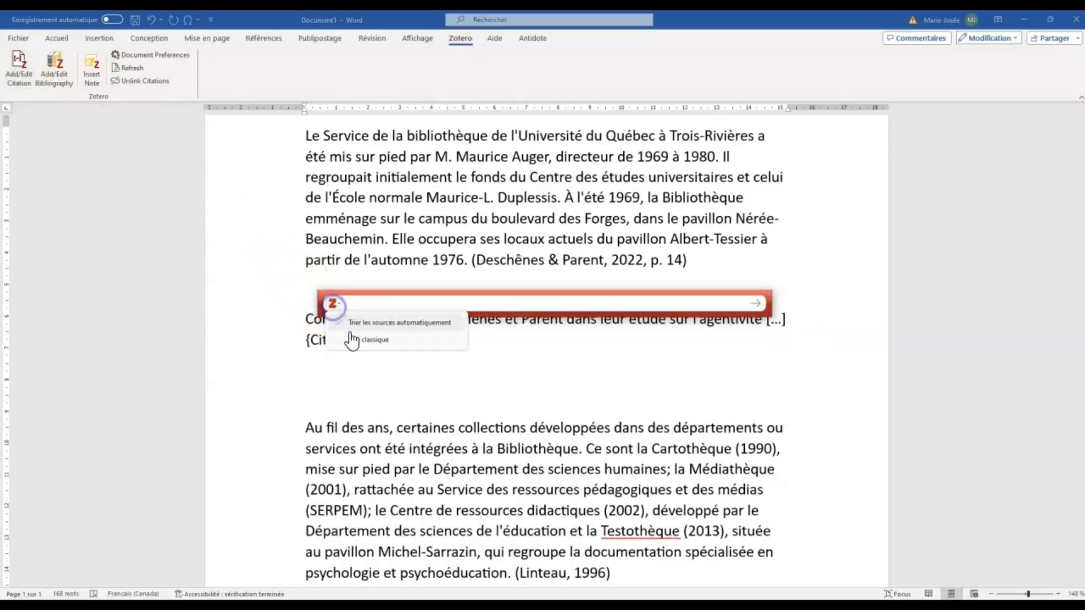
pyautogui.click(358, 342)
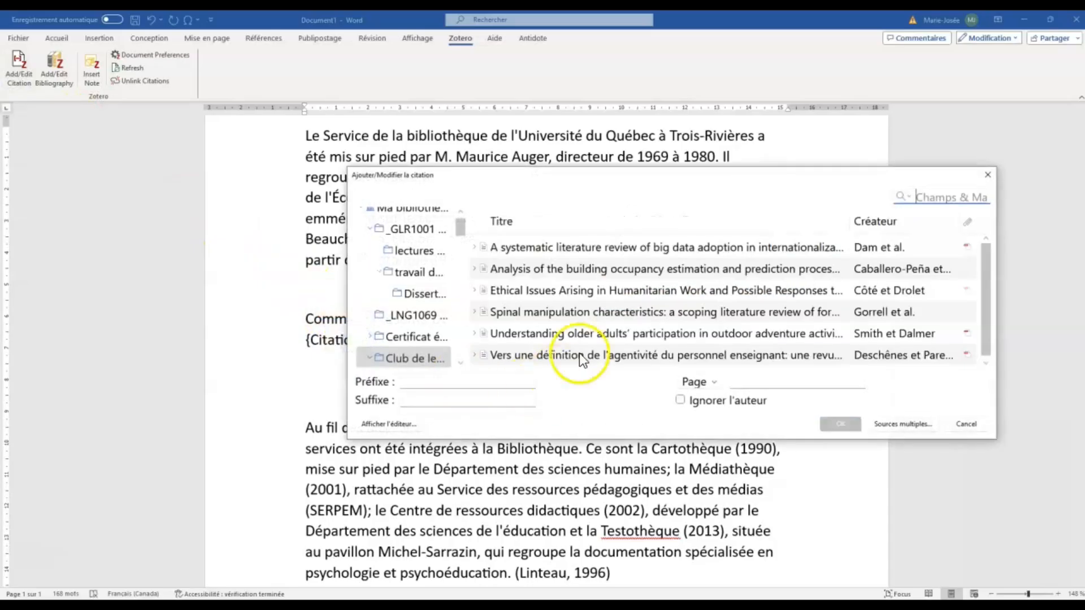
pyautogui.click(579, 354)
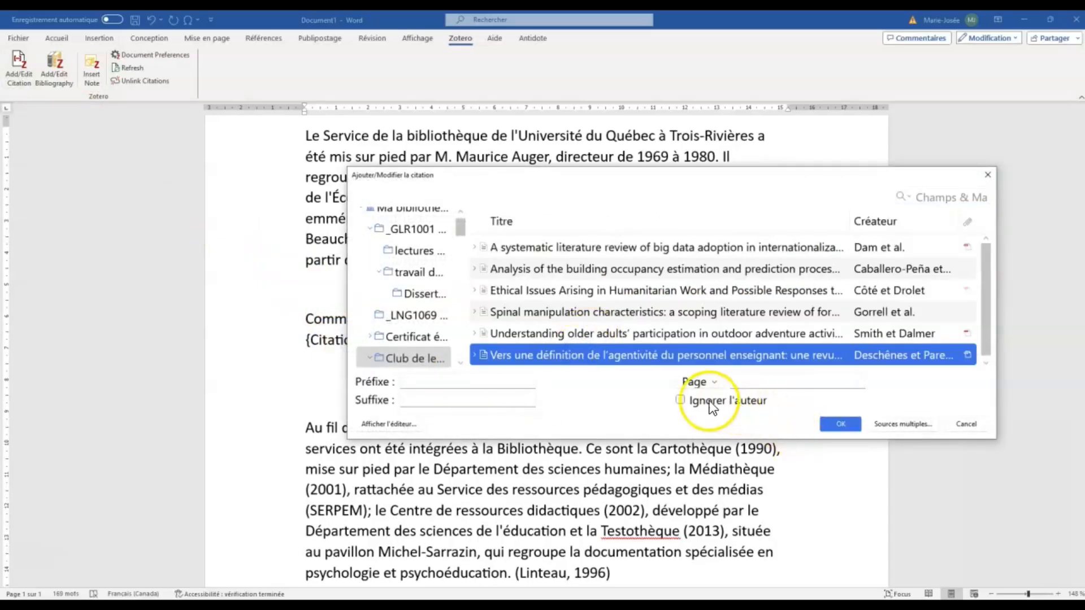
pyautogui.click(680, 399)
pyautogui.click(845, 427)
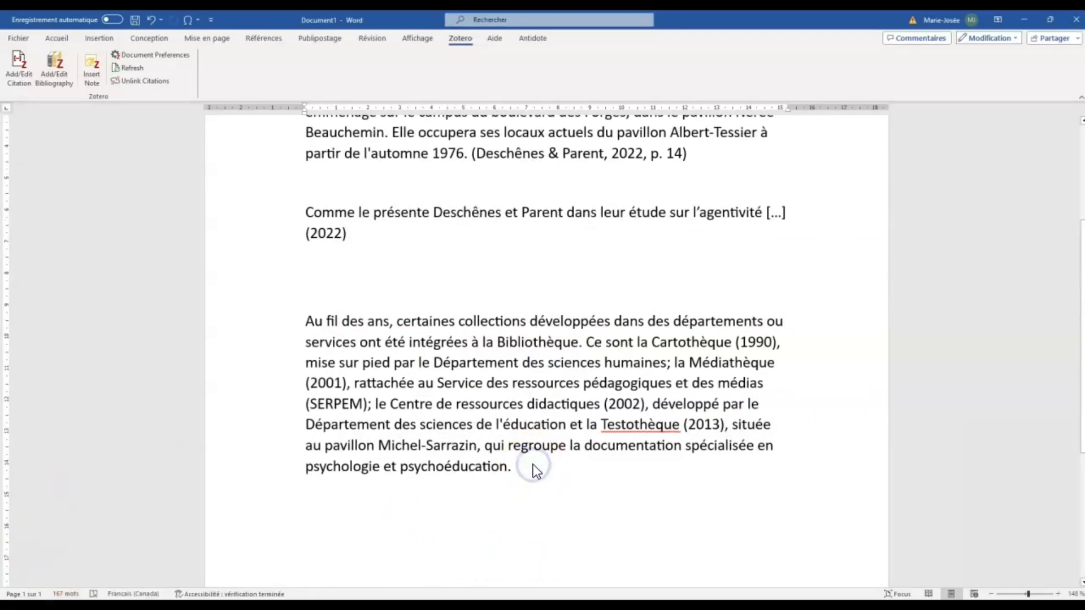
# Step: Insert a multiple-source citation after the last paragraph, combining "Ethical Issues Arising in Humanitarian Work" and "Analysis of the building occupancy estimation"
pyautogui.click(19, 74)
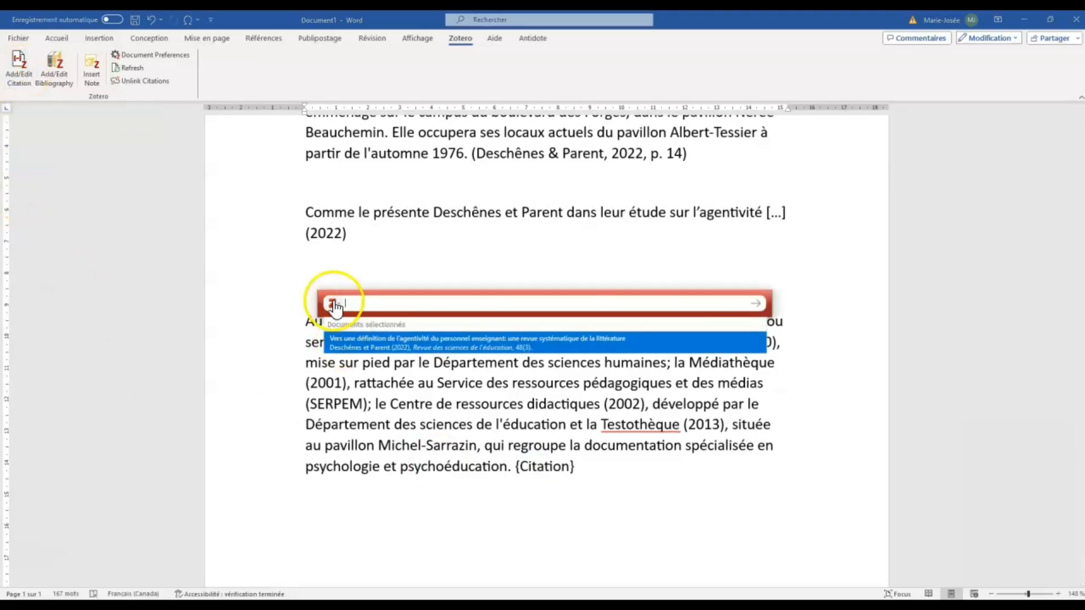
pyautogui.click(332, 303)
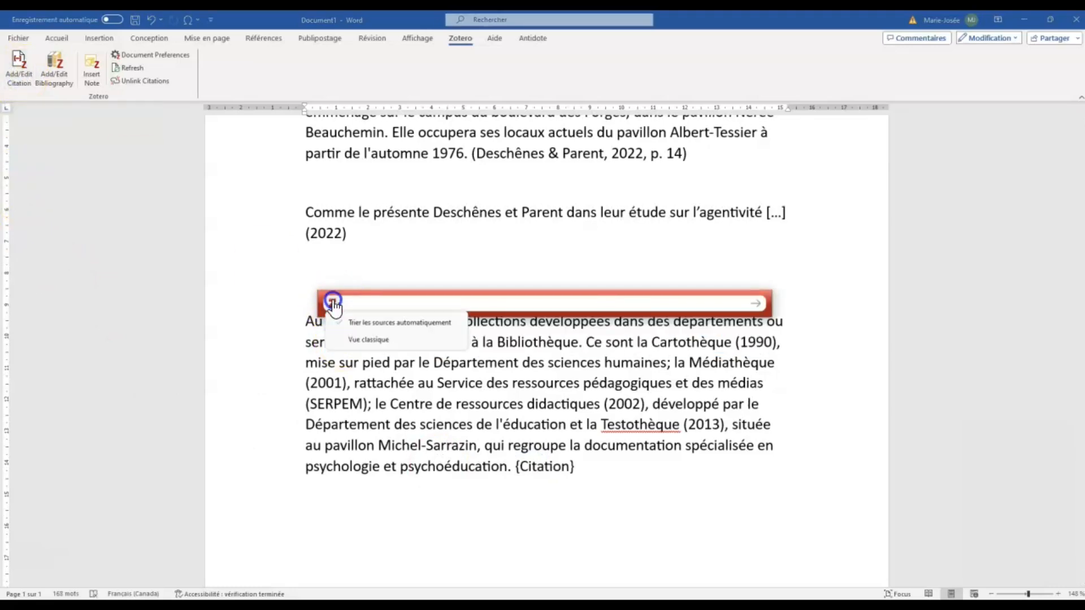
pyautogui.click(365, 342)
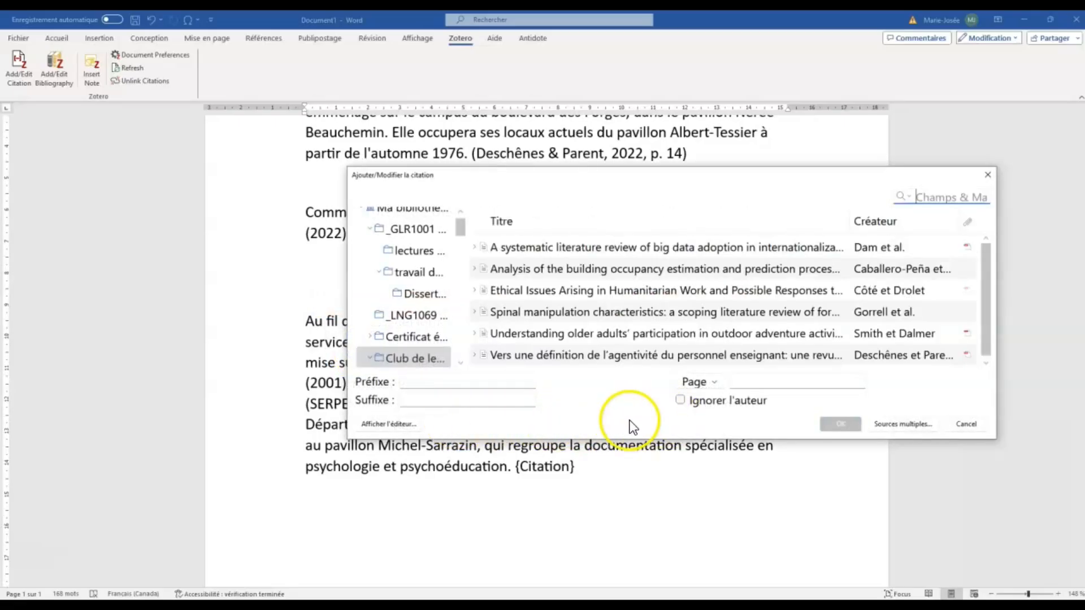
pyautogui.click(903, 424)
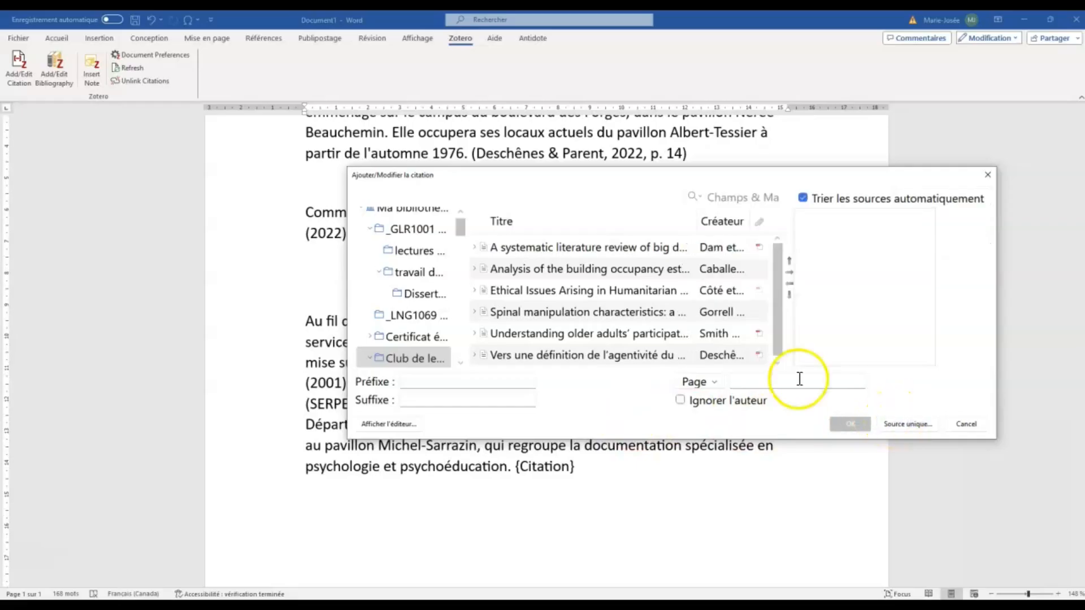
pyautogui.click(627, 290)
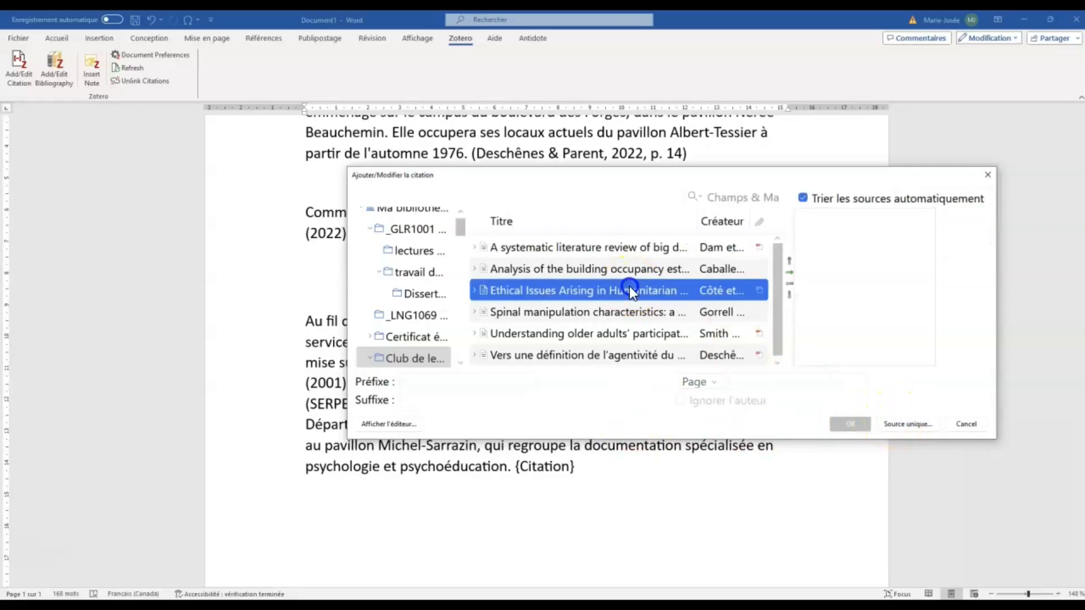
pyautogui.click(789, 274)
pyautogui.click(657, 268)
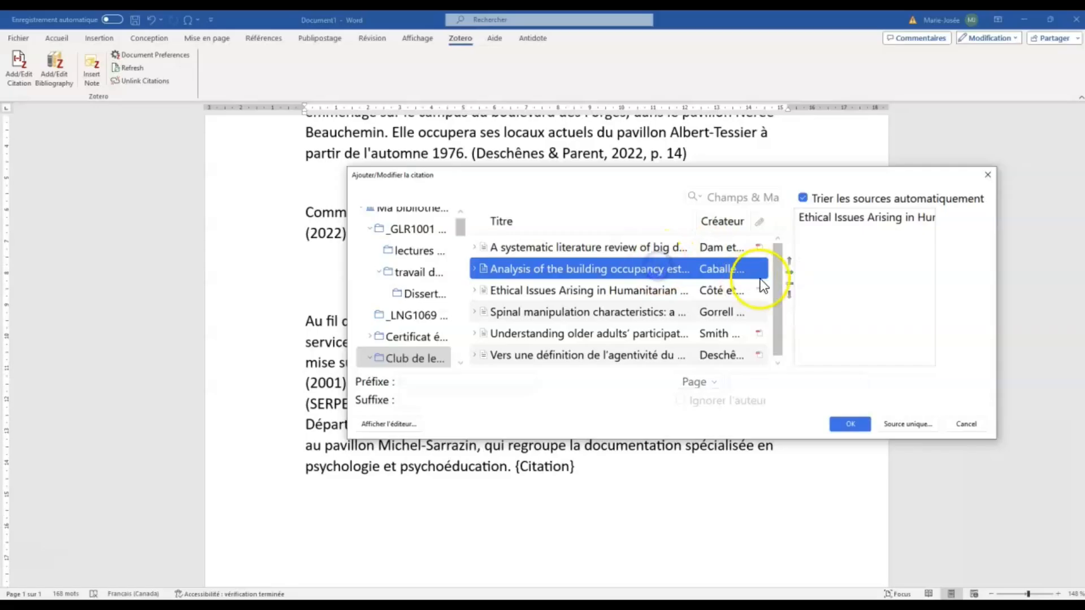
pyautogui.click(789, 273)
pyautogui.click(640, 338)
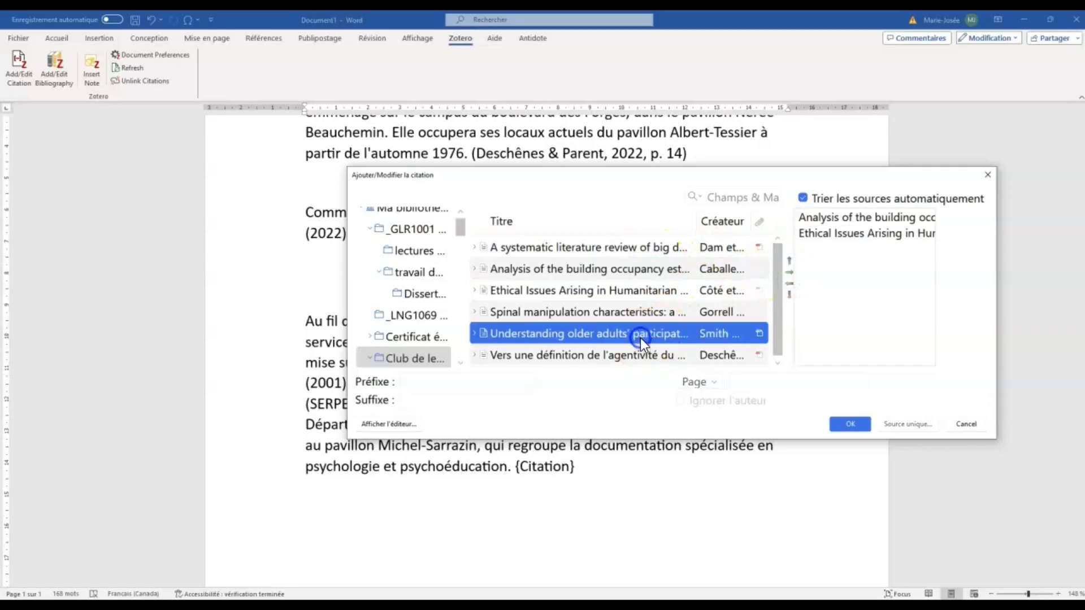
pyautogui.click(847, 424)
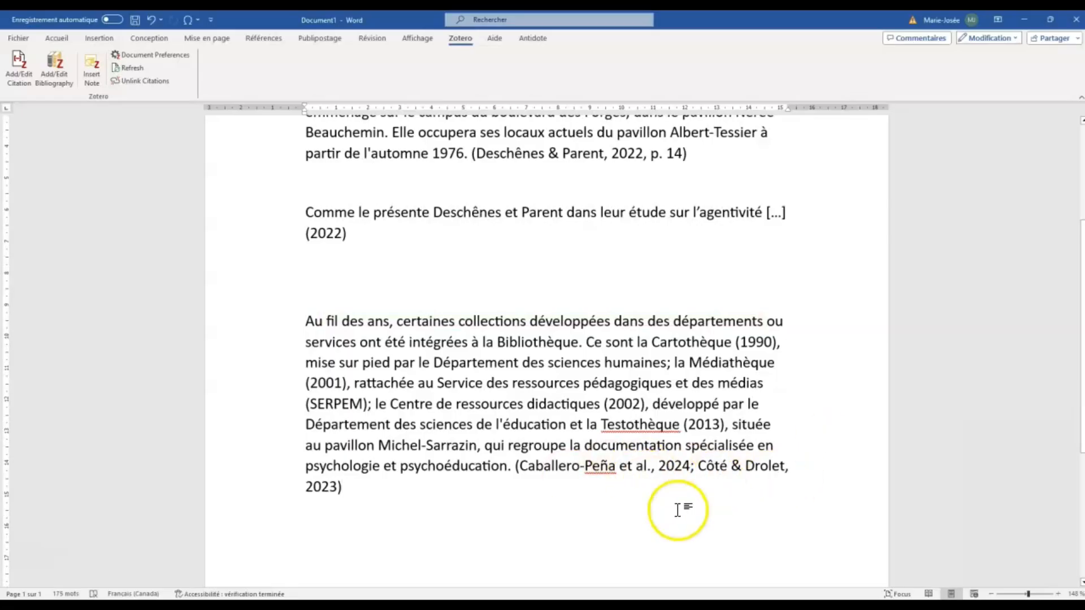
# Step: Edit the multiple-source citation in the classic view and remove "Ethical Issues Arising in Humanitarian Work" from its sources
pyautogui.click(318, 488)
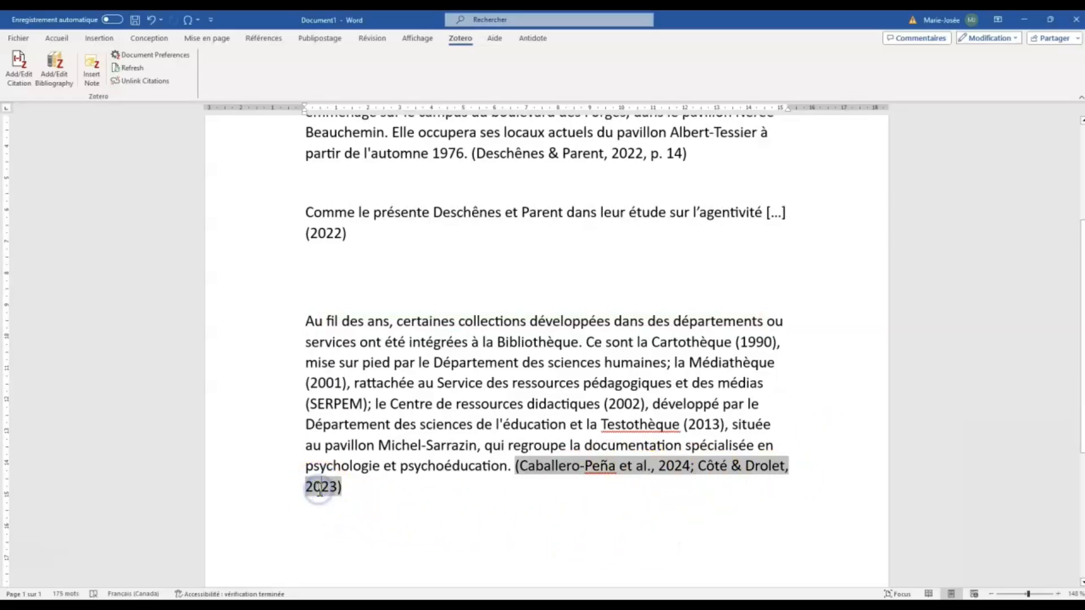
pyautogui.click(19, 83)
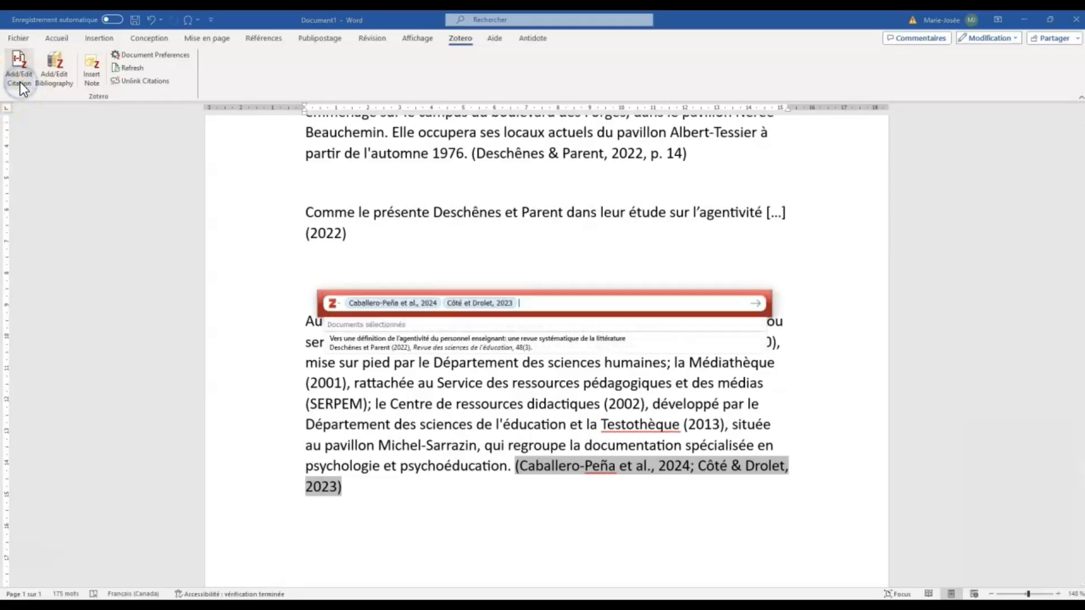
pyautogui.click(332, 304)
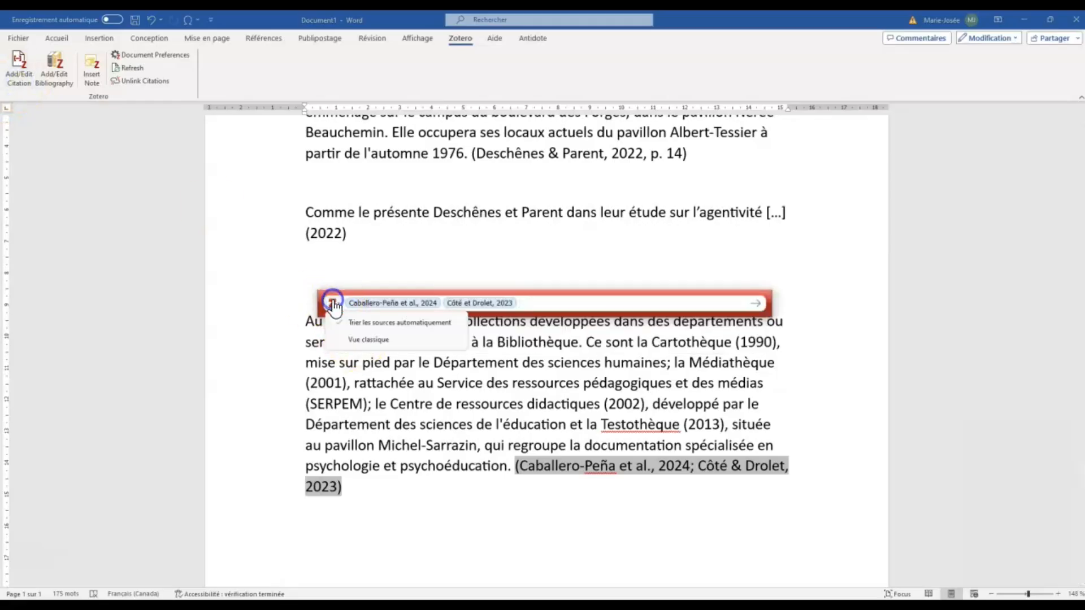
pyautogui.click(350, 341)
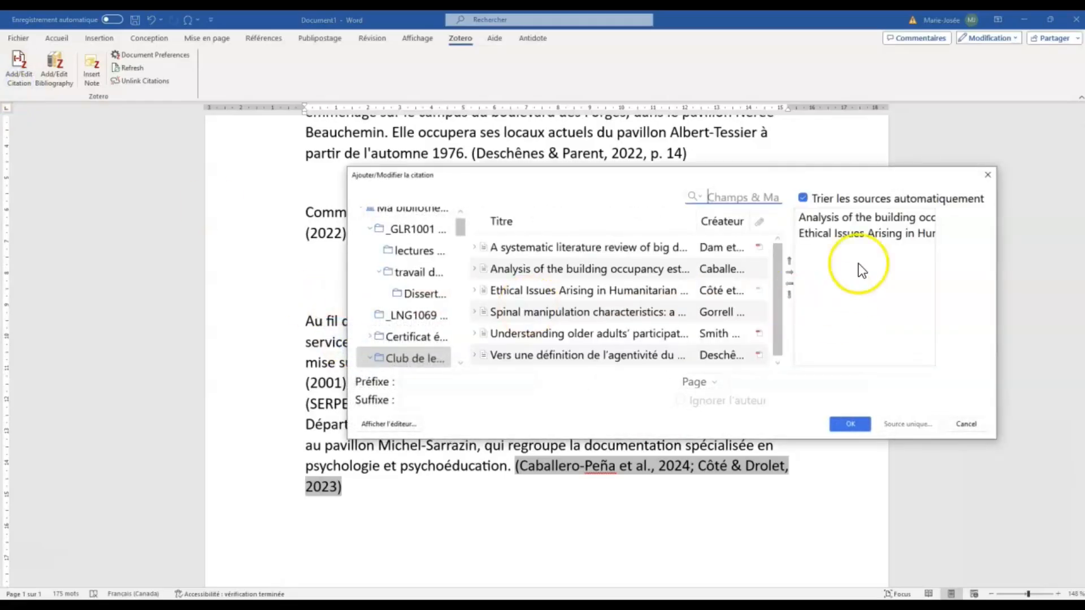
pyautogui.click(853, 233)
pyautogui.click(790, 284)
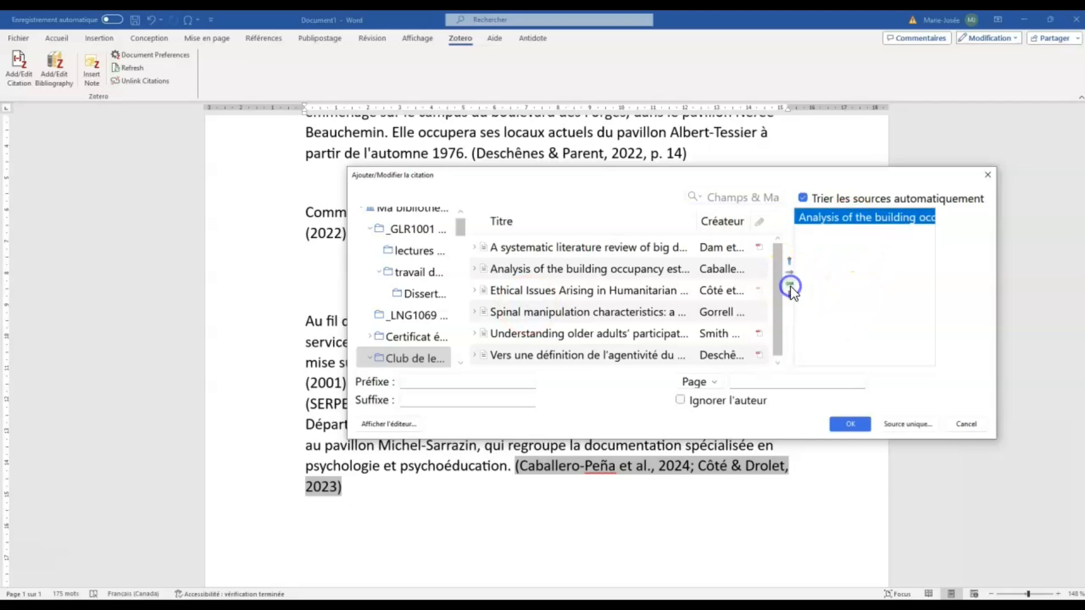
pyautogui.click(846, 425)
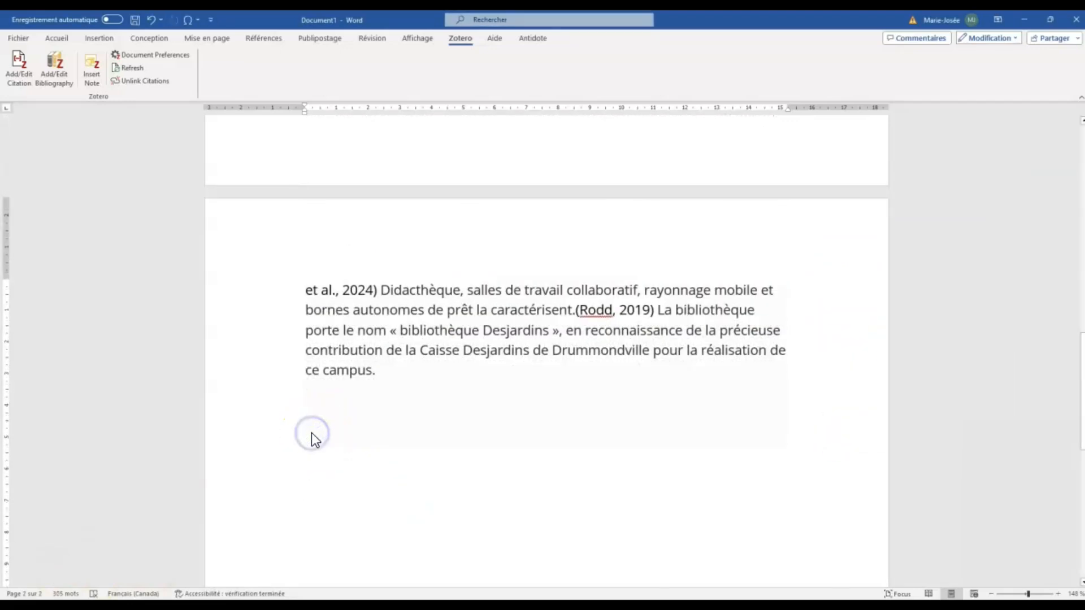
# Step: Add a centred heading "Bibliographie" below the last paragraph on page 2
pyautogui.write('B')
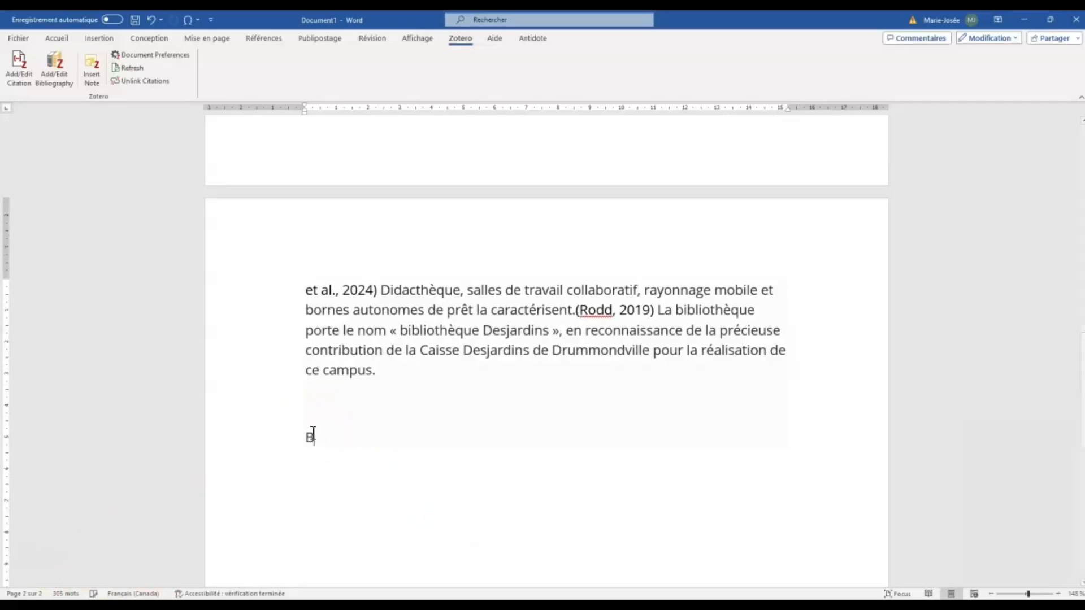
pyautogui.write('ibliogra')
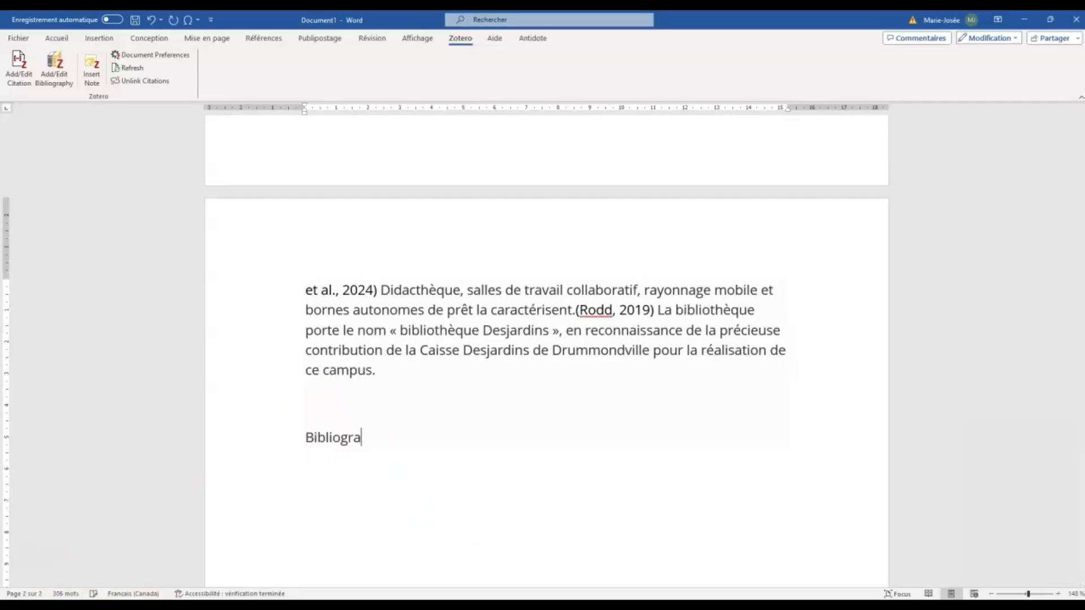
pyautogui.write('phie')
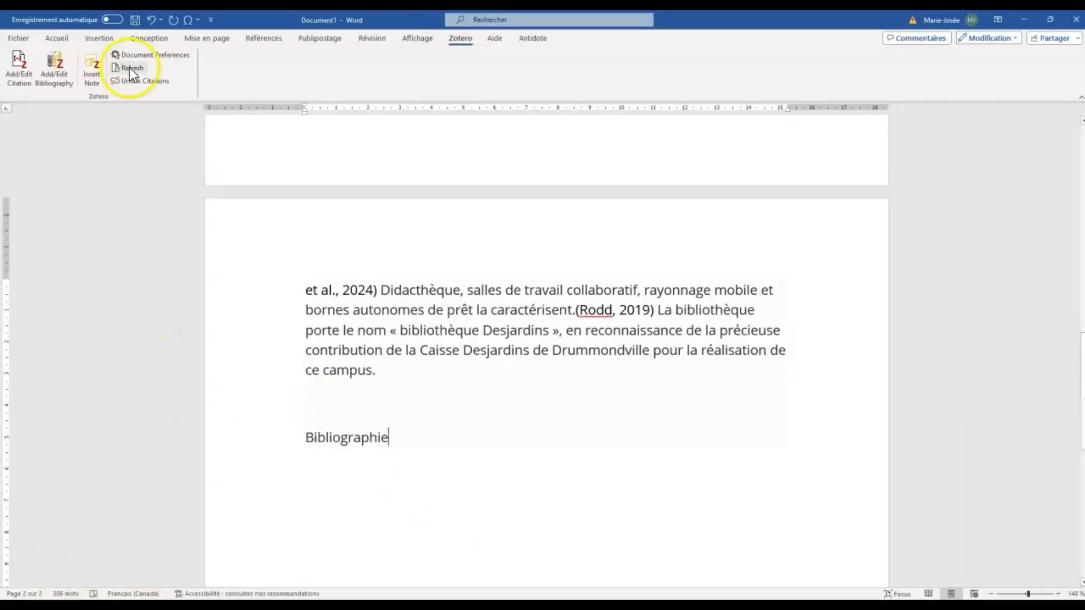
pyautogui.click(59, 37)
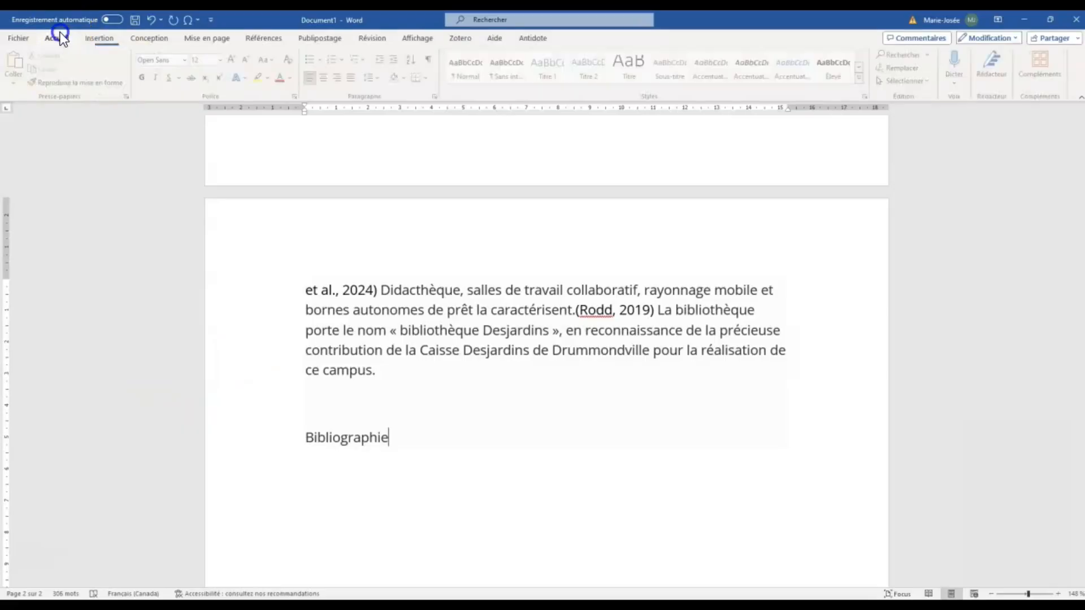
pyautogui.click(328, 78)
# Step: Insert the Zotero bibliography on a new left-aligned line below the "Bibliographie" heading
pyautogui.click(594, 446)
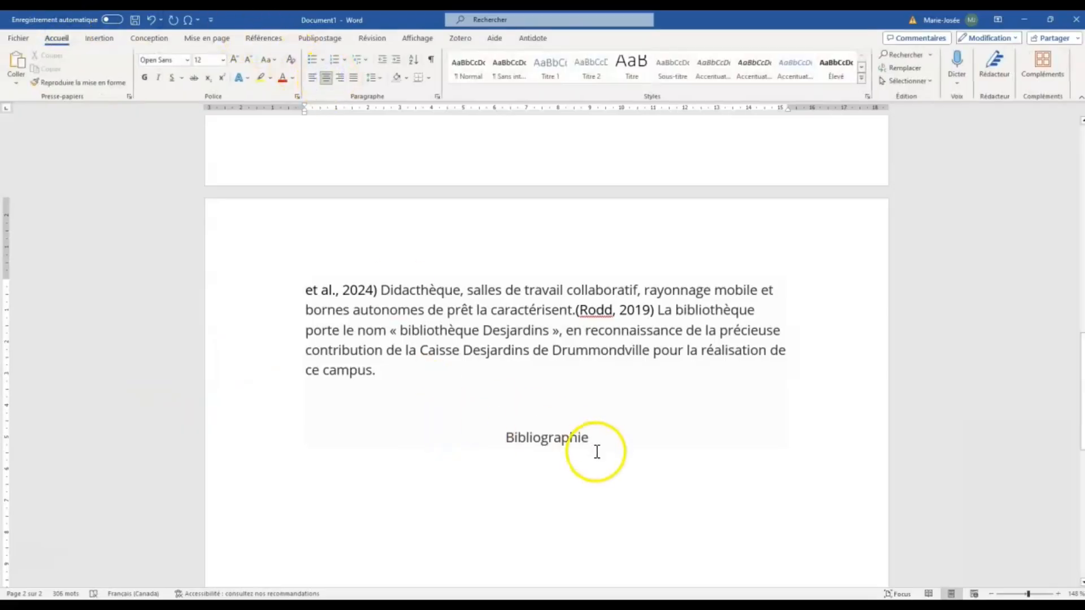
pyautogui.press('Return')
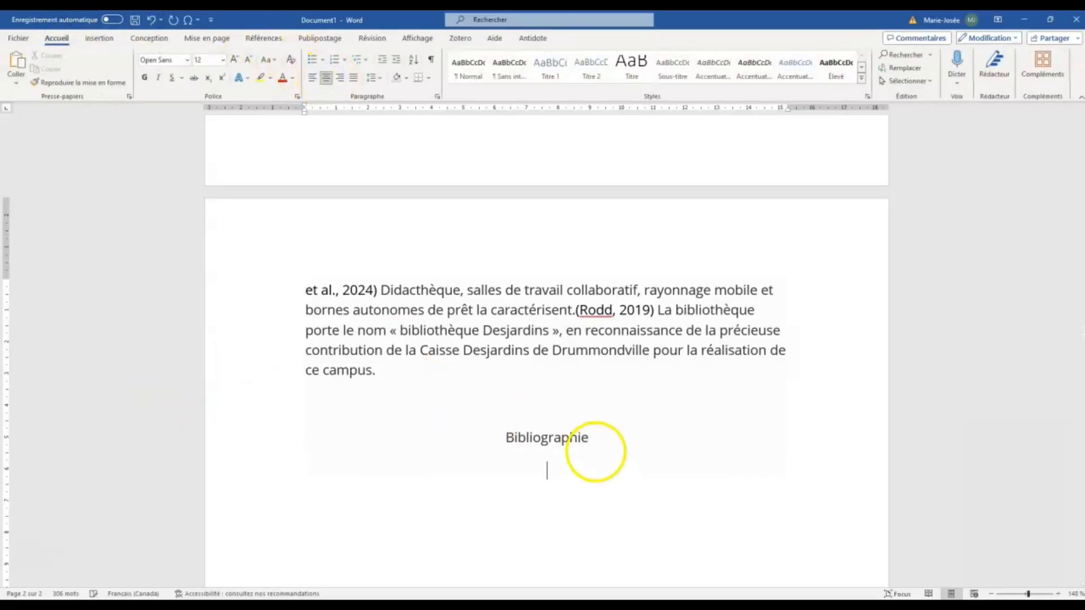
pyautogui.click(310, 77)
pyautogui.press('Return')
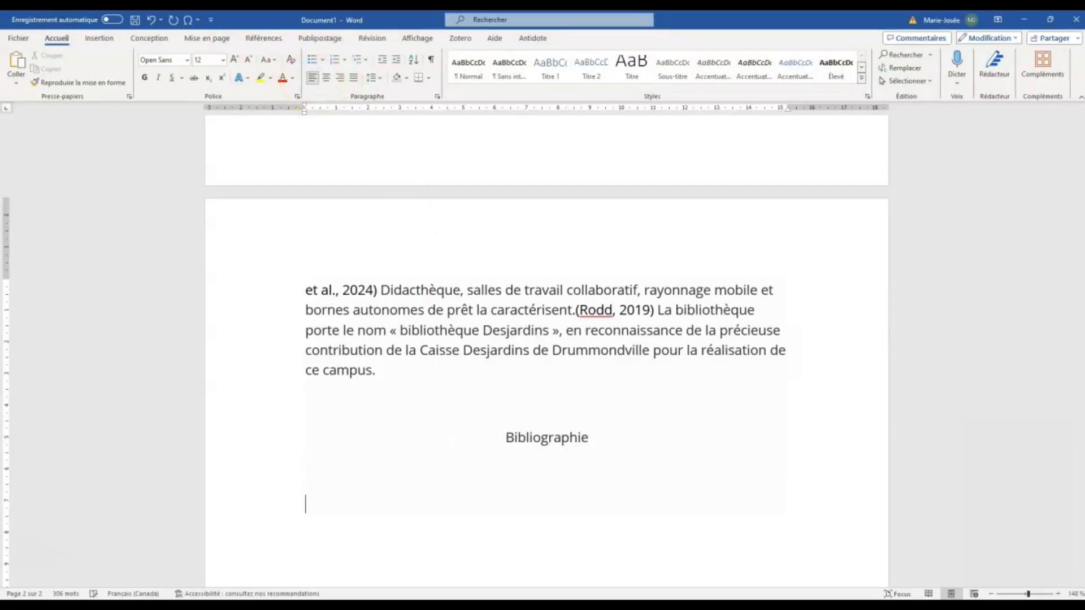
pyautogui.click(454, 40)
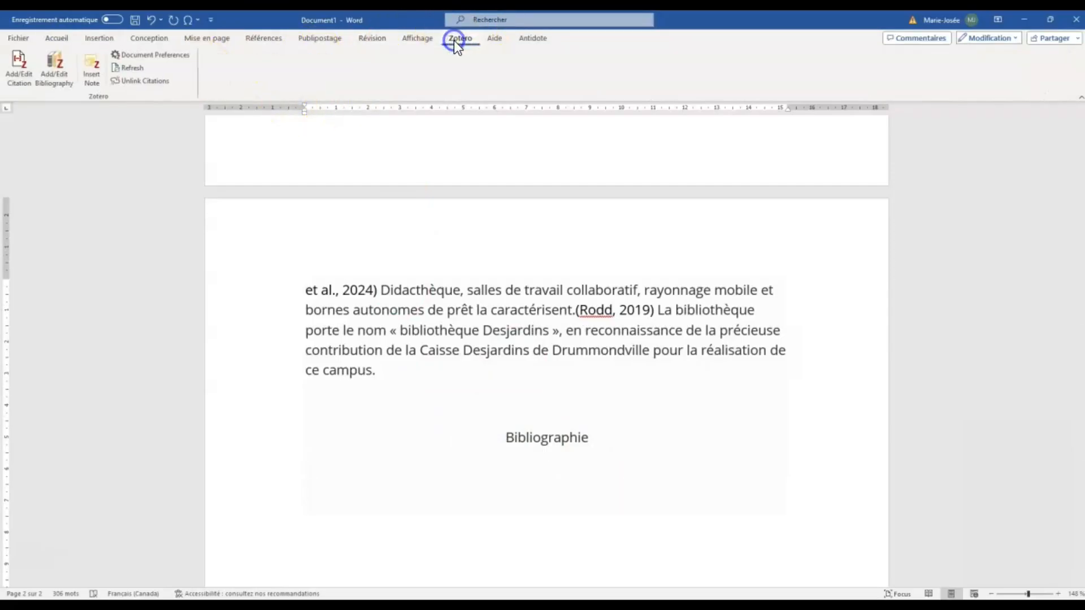
pyautogui.click(64, 76)
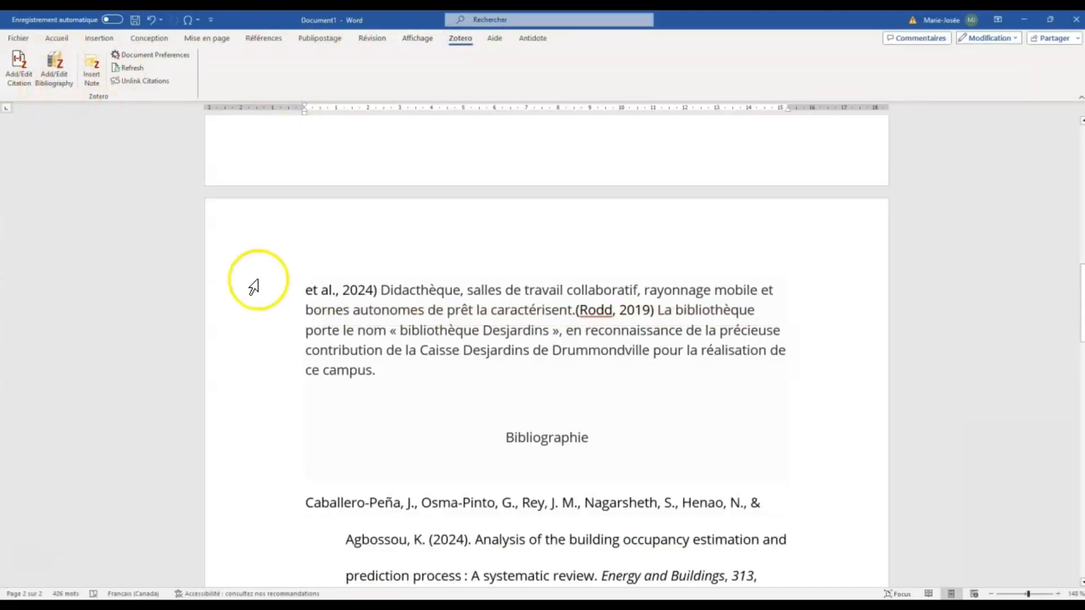
# Step: Examine the entries of the inserted bibliography, including the authors of the 2022 article
pyautogui.scroll(-2, 425, 456)
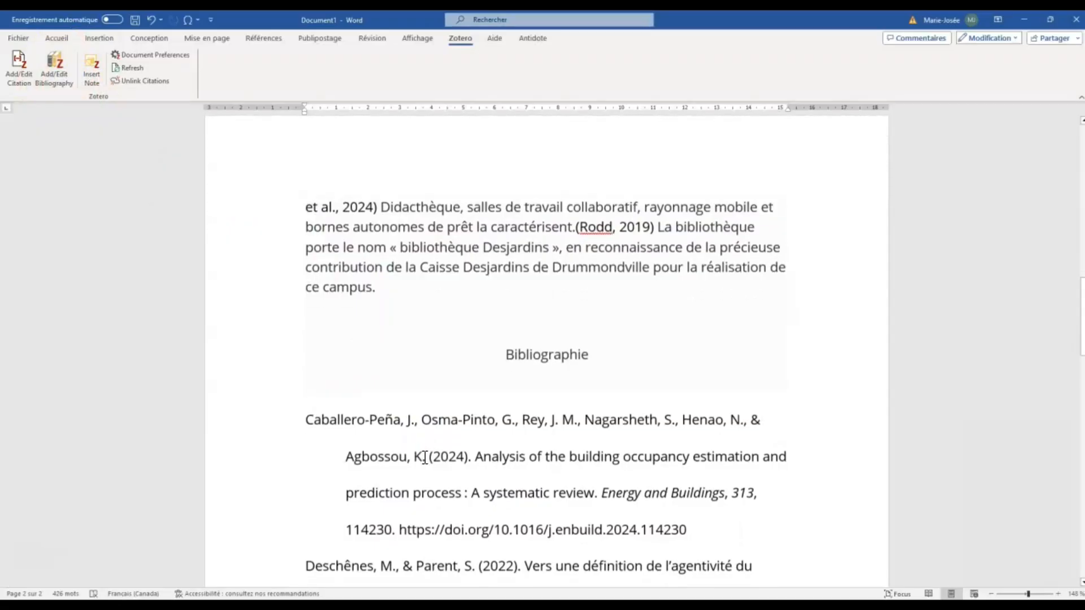
pyautogui.scroll(-3, 425, 456)
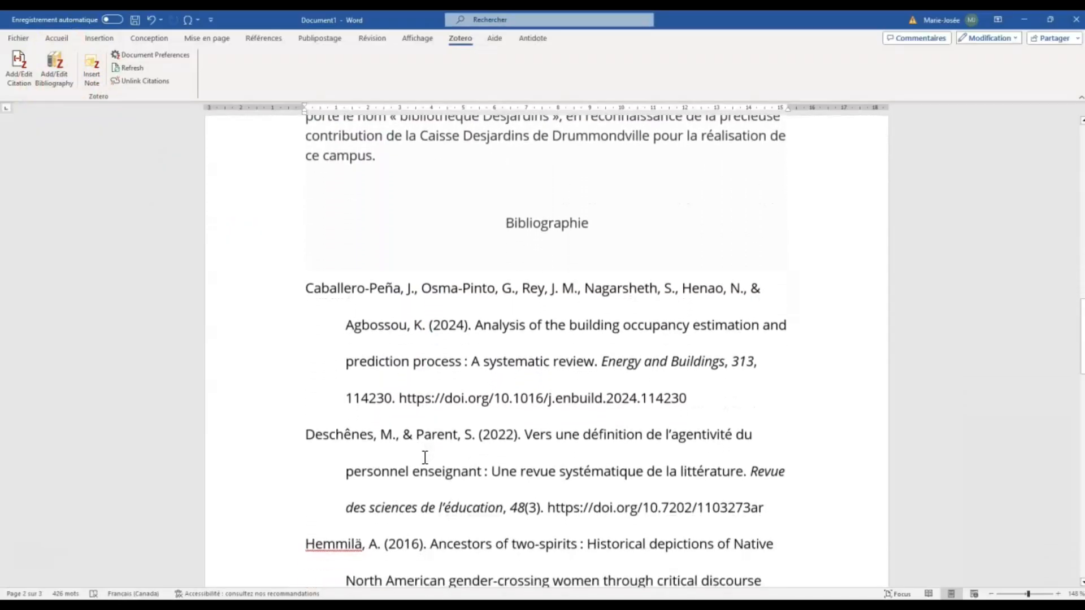
pyautogui.scroll(-1, 425, 456)
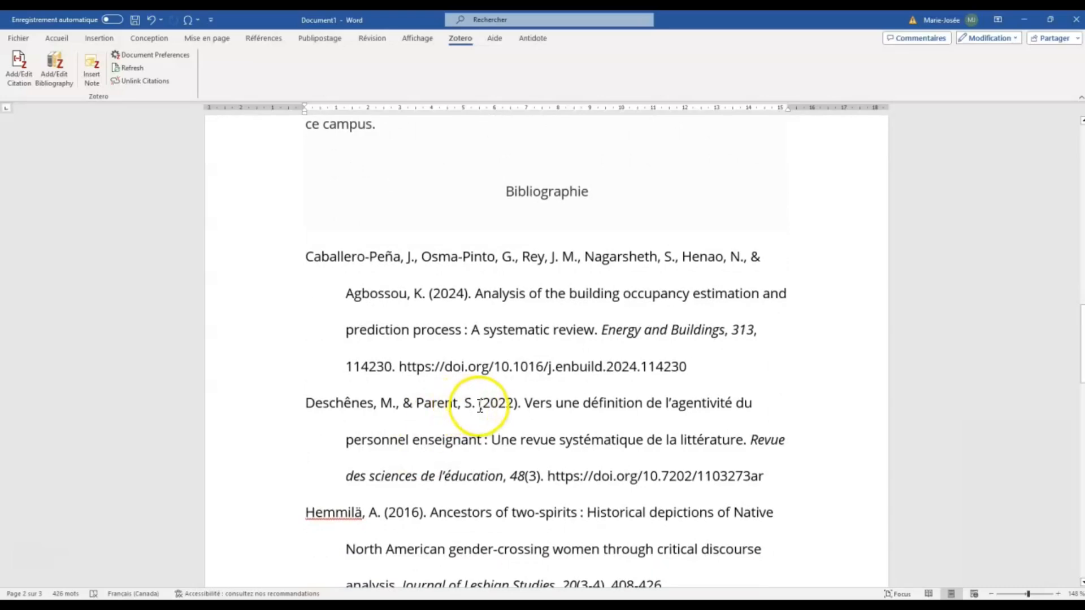
pyautogui.moveTo(480, 407); pyautogui.dragTo(291, 412)
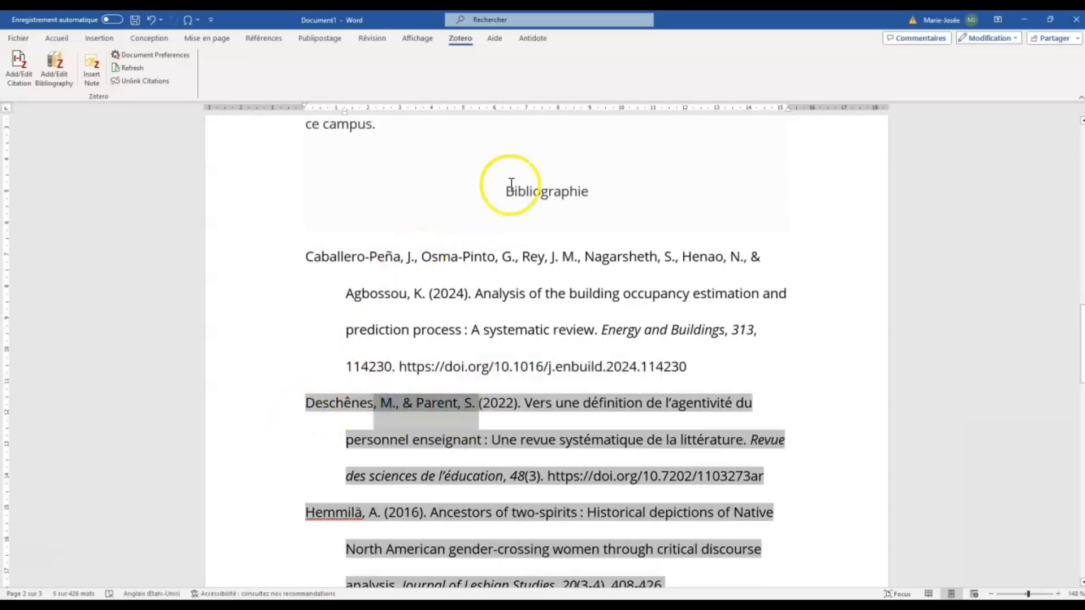
pyautogui.click(553, 189)
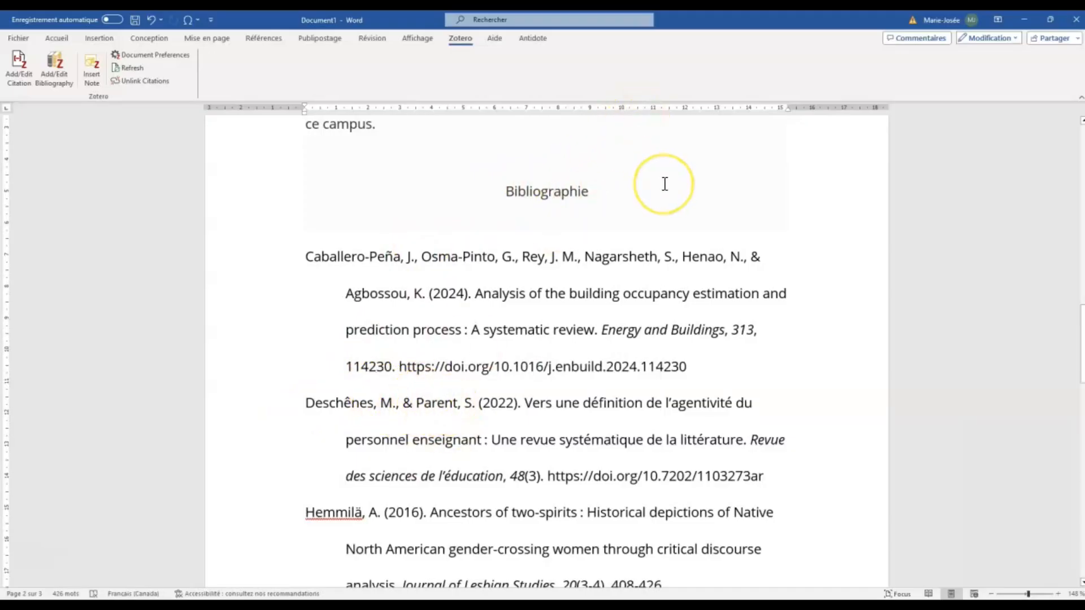
pyautogui.scroll(3, 664, 184)
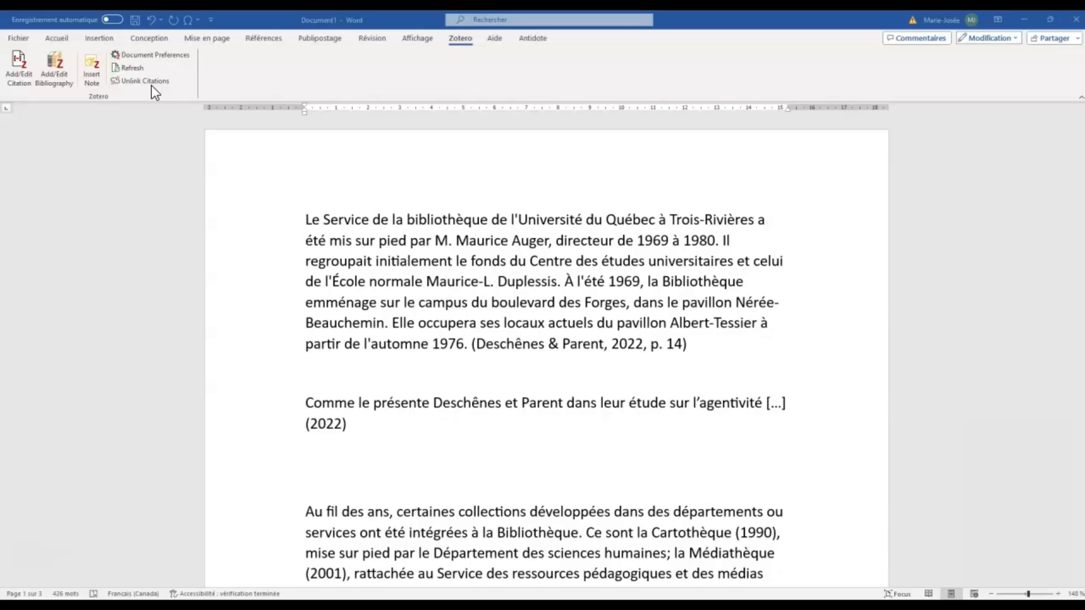
# Step: Save a copy of the document as a Word file in Documents, shortening the proposed file name to "Le Service de la bibliothèque"
pyautogui.click(18, 36)
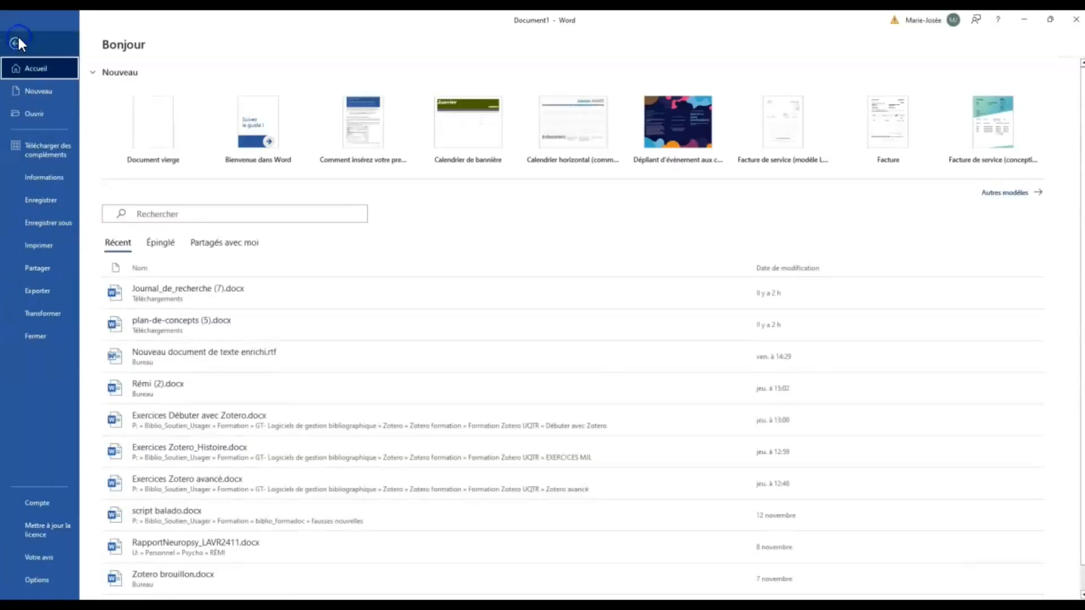
pyautogui.click(64, 225)
pyautogui.click(154, 208)
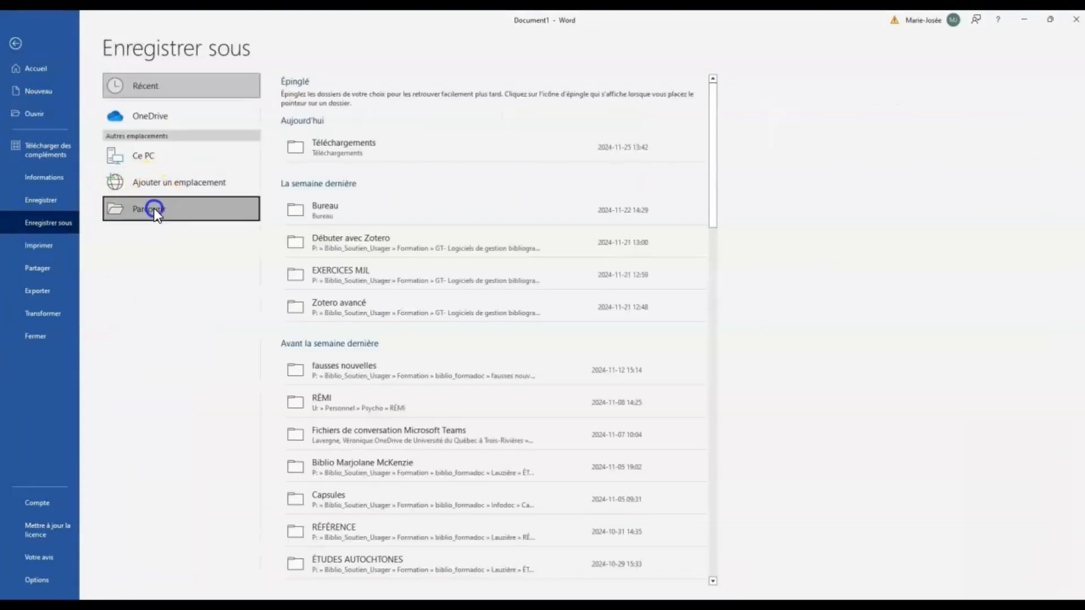
pyautogui.click(178, 238)
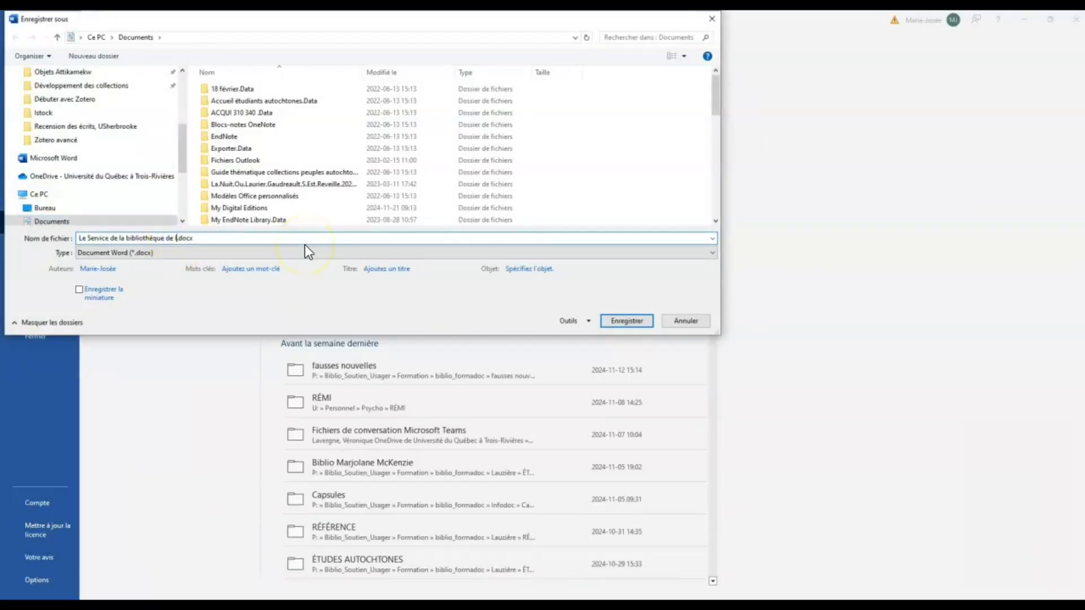
pyautogui.press('BackSpace')
pyautogui.press('BackSpace')
pyautogui.press('BackSpace')
pyautogui.press('BackSpace')
pyautogui.press('BackSpace')
pyautogui.press('BackSpace')
pyautogui.press('BackSpace')
pyautogui.press('BackSpace')
pyautogui.press('BackSpace')
pyautogui.press('BackSpace')
pyautogui.press('BackSpace')
pyautogui.press('BackSpace')
pyautogui.press('BackSpace')
pyautogui.press('BackSpace')
pyautogui.press('BackSpace')
pyautogui.press('BackSpace')
pyautogui.press('BackSpace')
pyautogui.press('BackSpace')
pyautogui.press('BackSpace')
pyautogui.press('BackSpace')
pyautogui.press('BackSpace')
pyautogui.press('BackSpace')
pyautogui.press('BackSpace')
pyautogui.press('BackSpace')
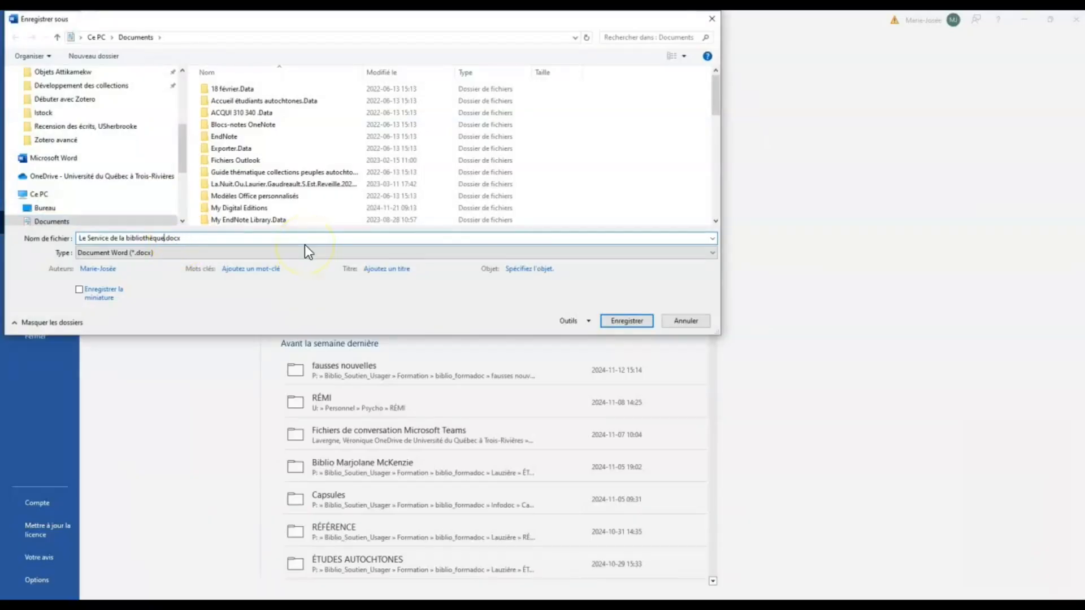